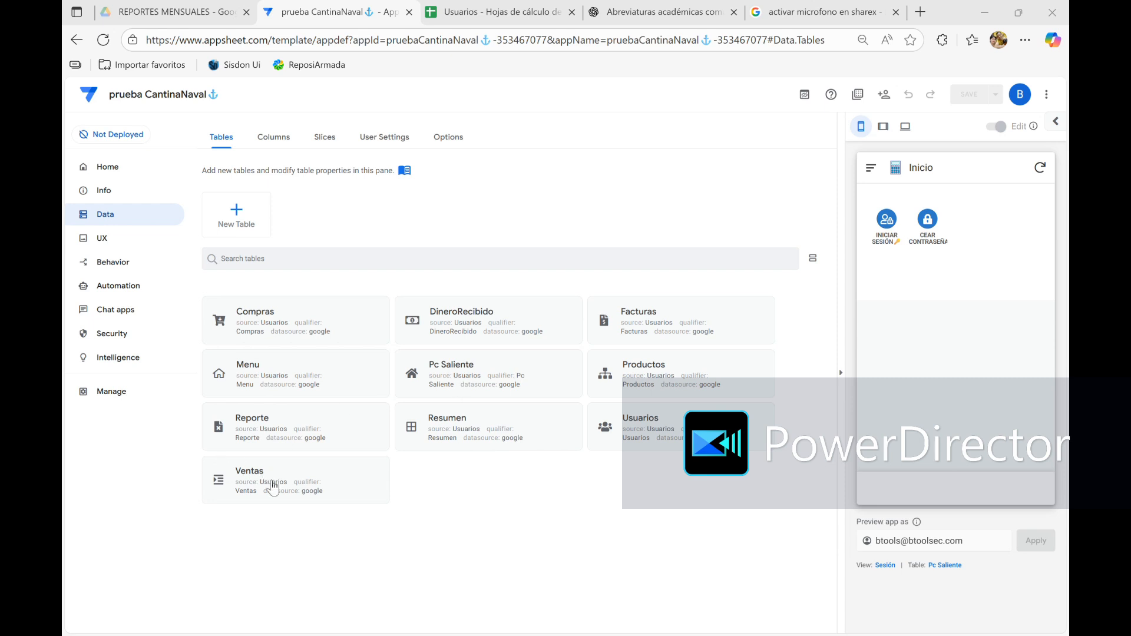
Inspect the virtual columns Related Ventas By REF ENDO and Related Ventas By REF USU in the Usuarios table
{"action": "left_click", "coordinate": [610, 429]}
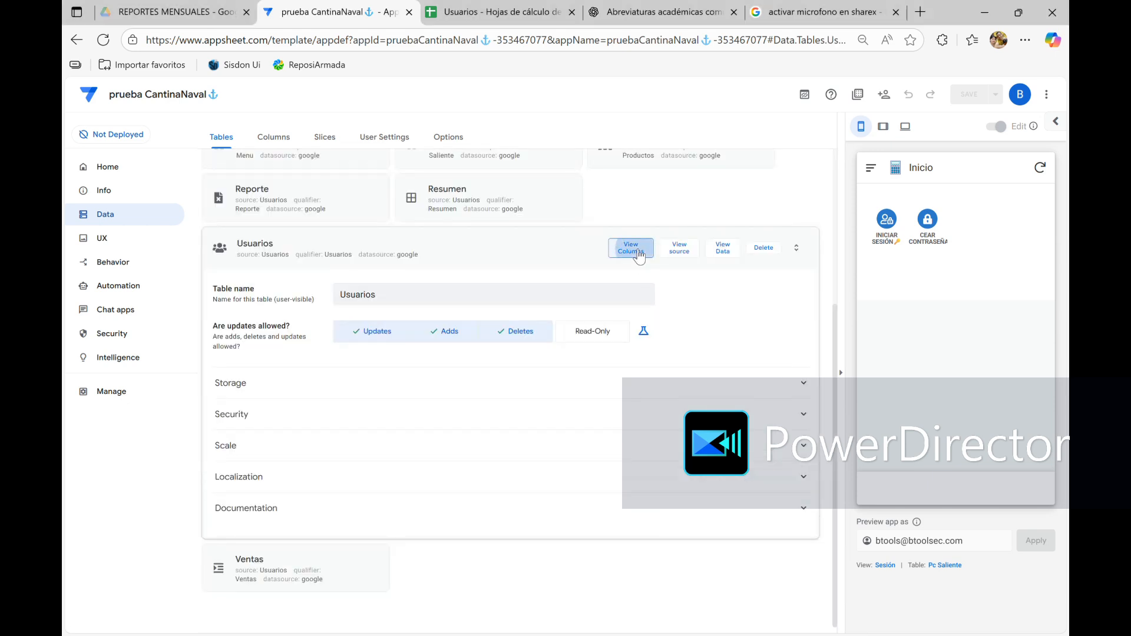
{"action": "left_click", "coordinate": [628, 246]}
{"action": "scroll", "coordinate": [461, 380], "scroll_direction": "down", "scroll_amount": 1}
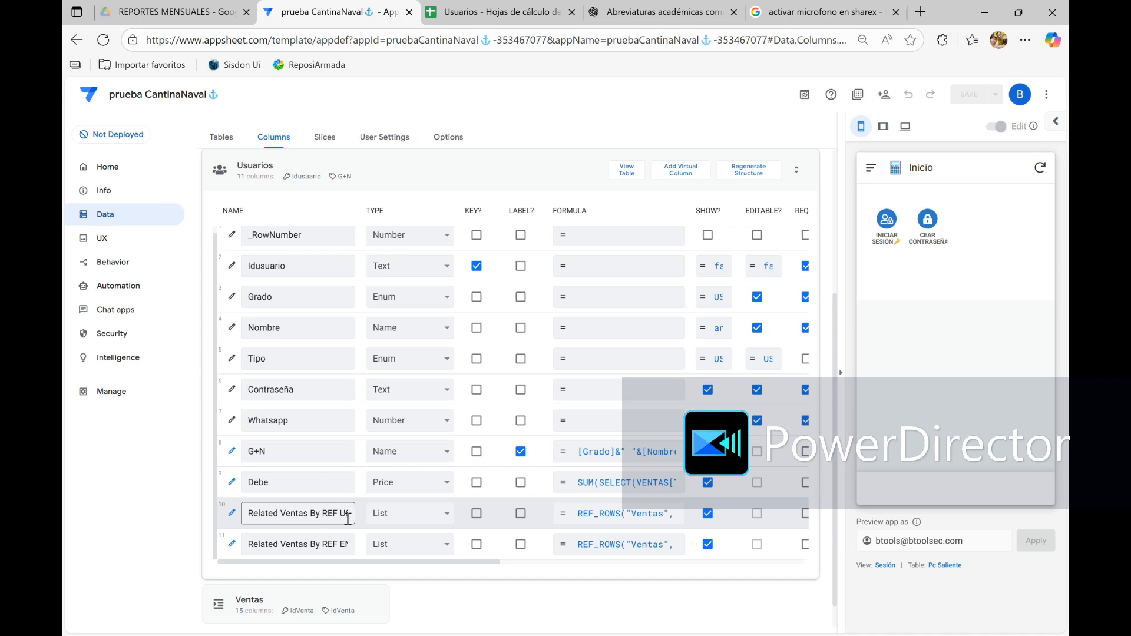
{"action": "left_click", "coordinate": [347, 549]}
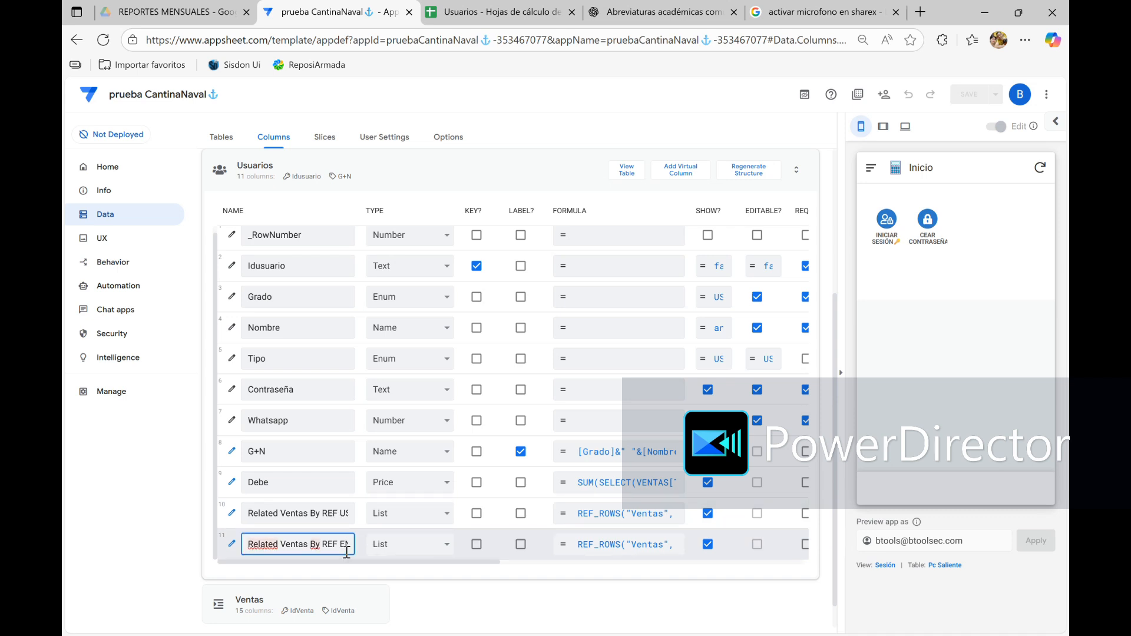
{"action": "left_click", "coordinate": [235, 546]}
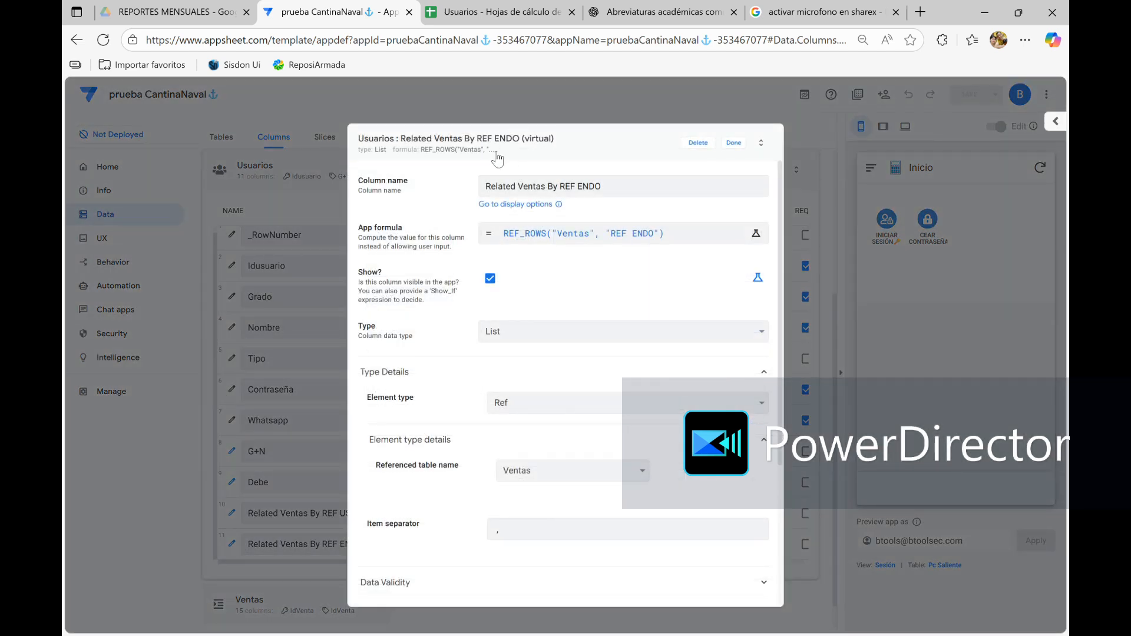
{"action": "left_click", "coordinate": [733, 144]}
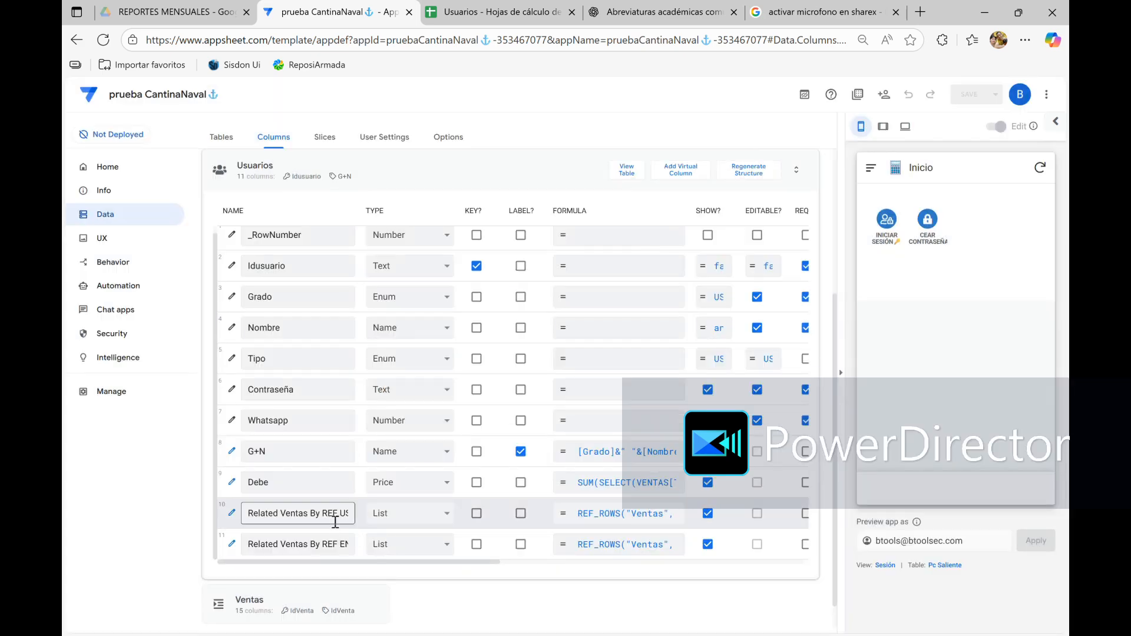
{"action": "left_click", "coordinate": [231, 517]}
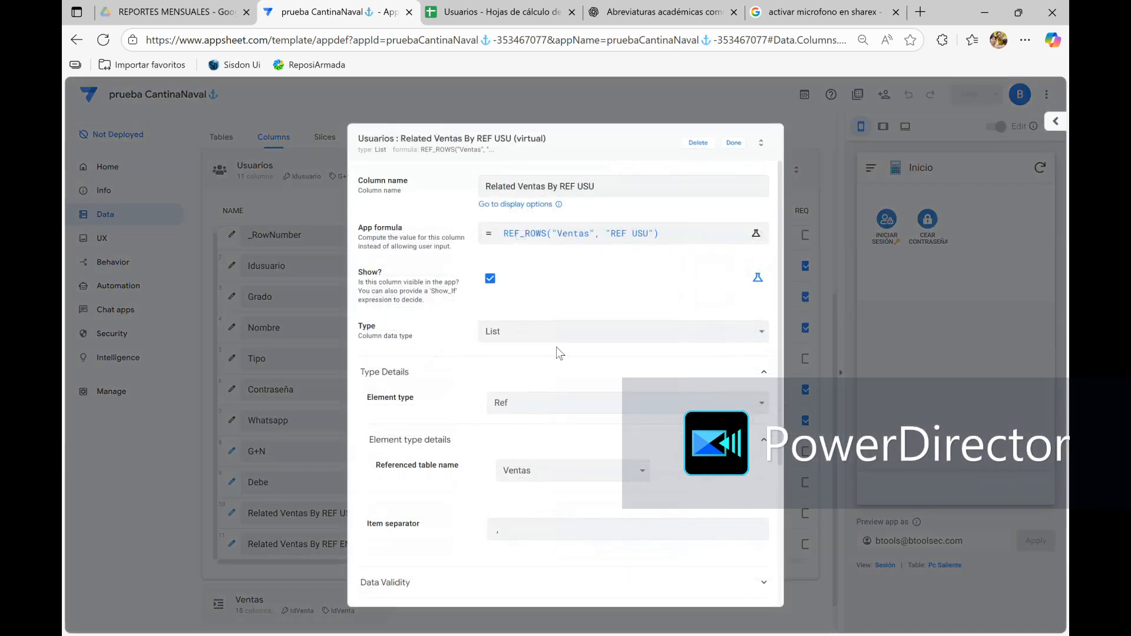
{"action": "left_click", "coordinate": [734, 144]}
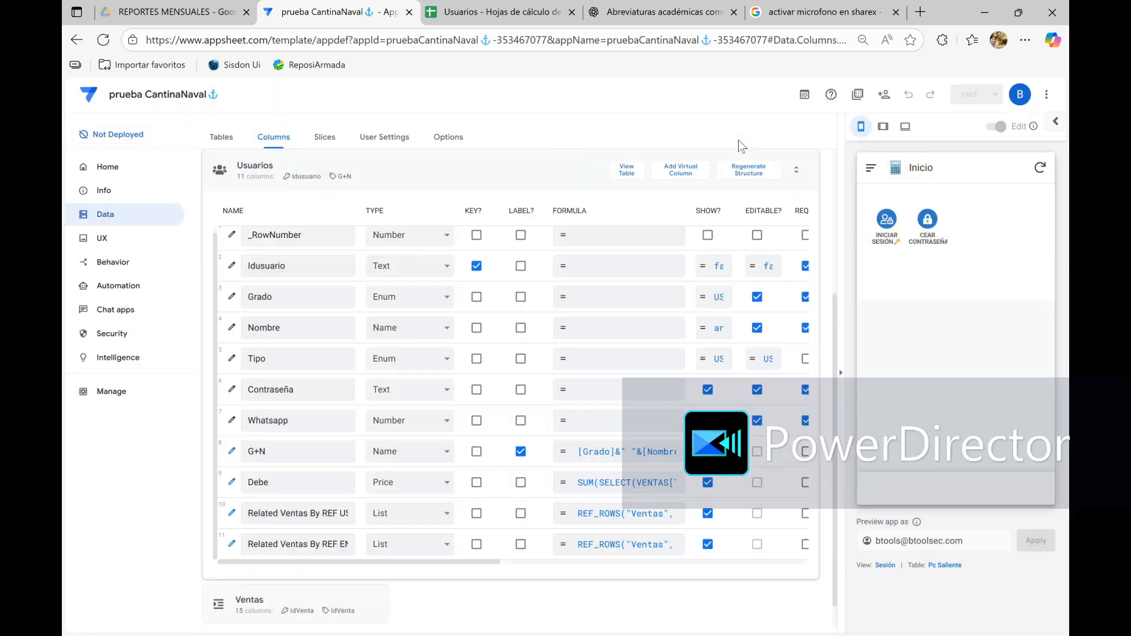
{"action": "left_click", "coordinate": [472, 174]}
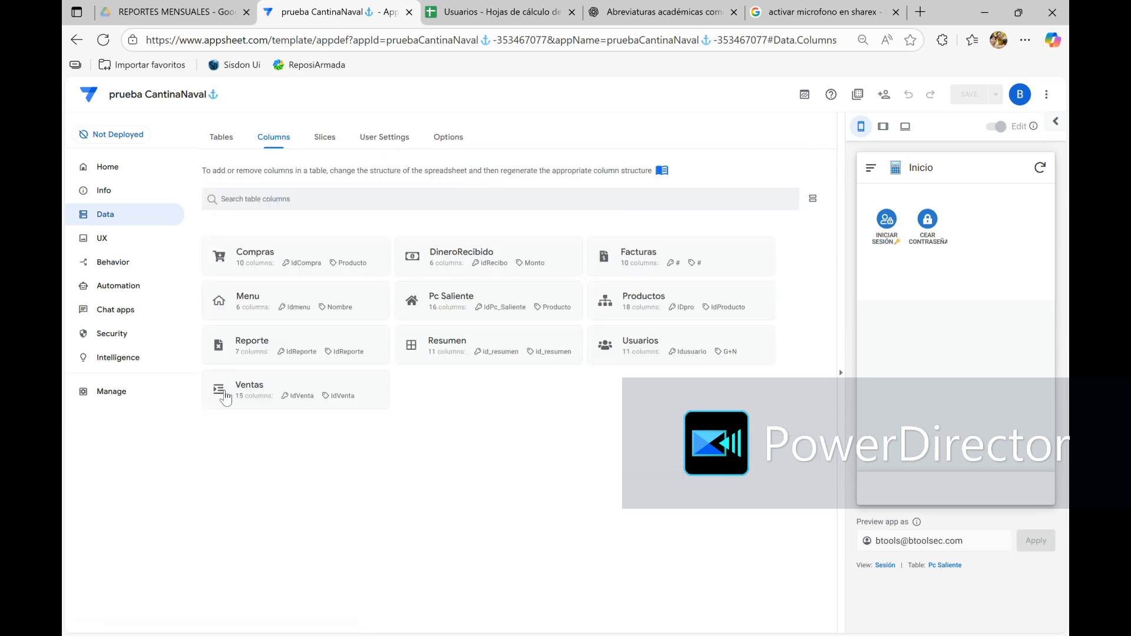
Review the settings of the virtual REF ENDO column in the Ventas table
{"action": "left_click", "coordinate": [225, 399]}
{"action": "scroll", "coordinate": [235, 530], "scroll_direction": "down", "scroll_amount": 5}
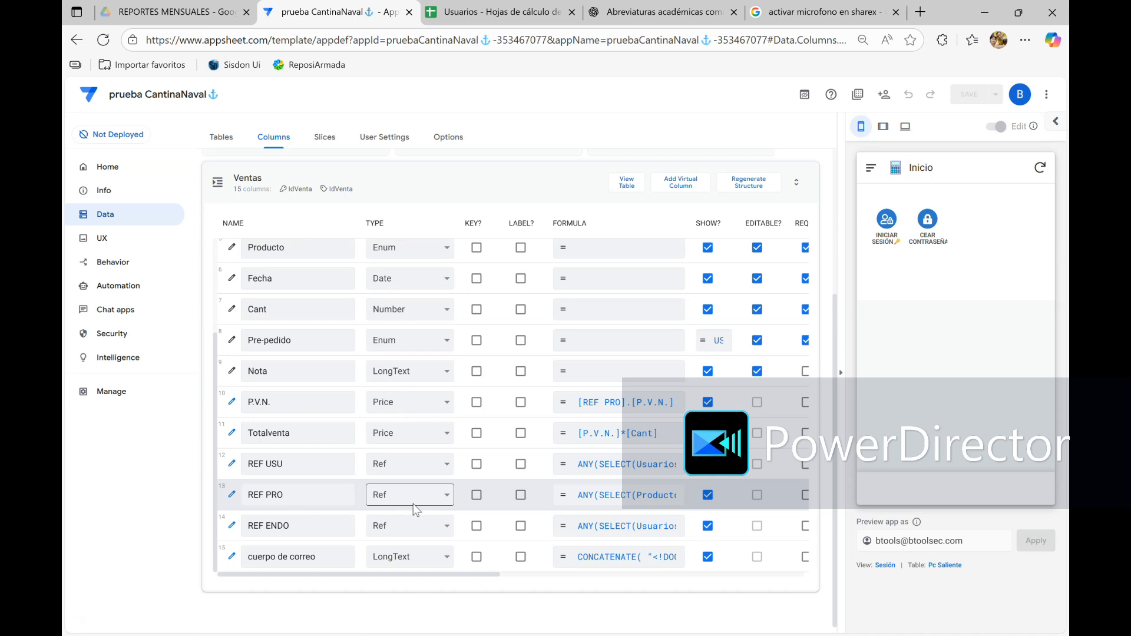
{"action": "left_click", "coordinate": [234, 526]}
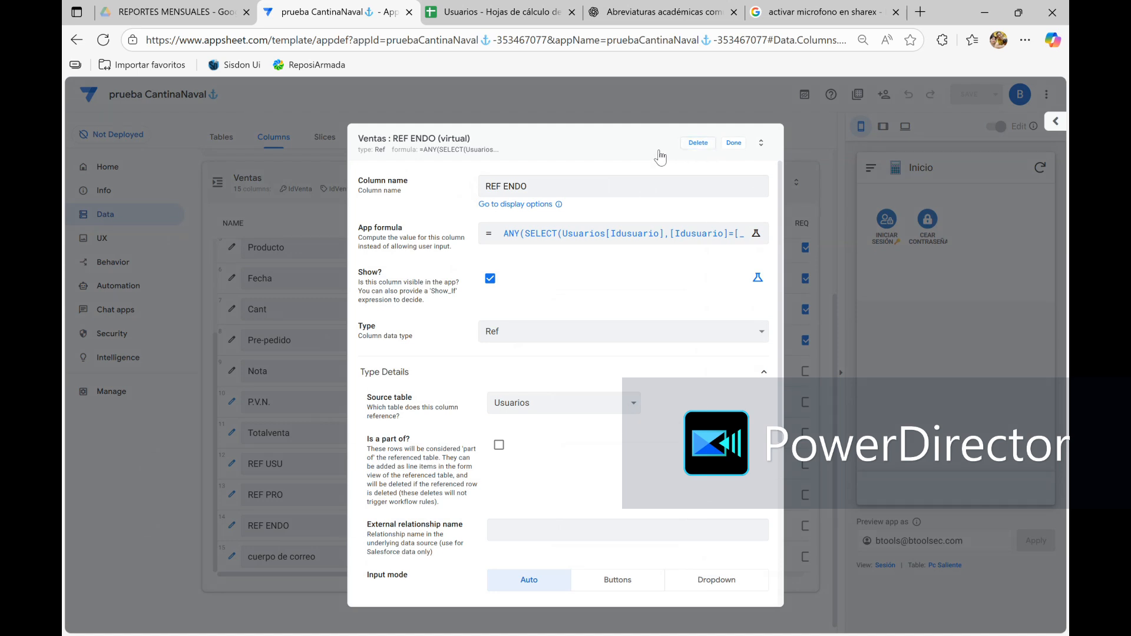
{"action": "left_click", "coordinate": [735, 143]}
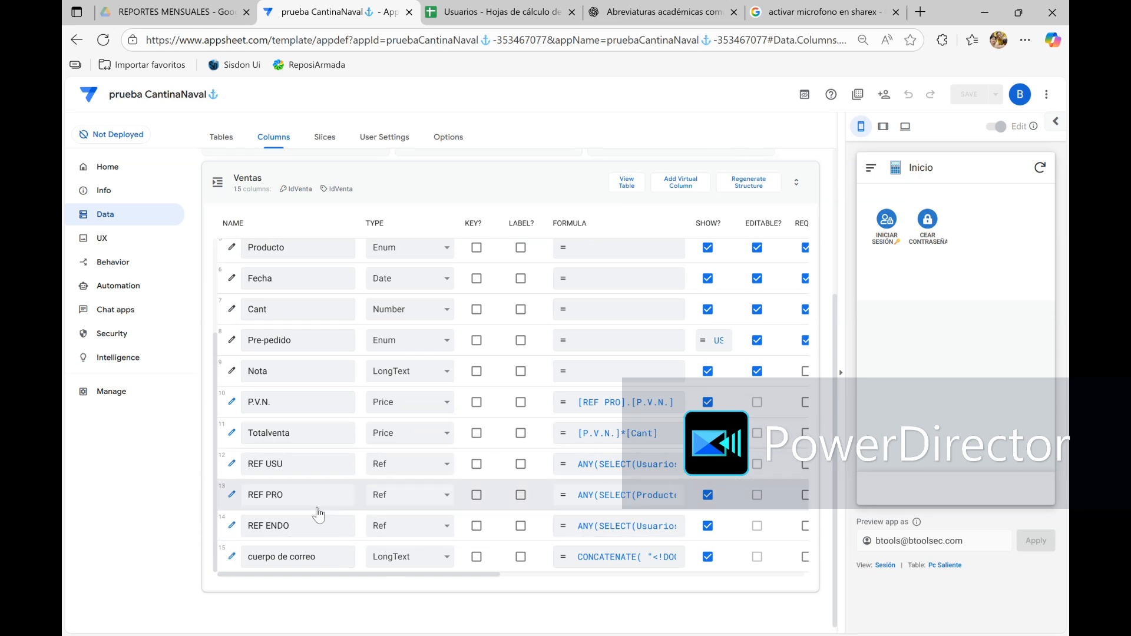
Change the data type of the Ventas table's Usuario column to Ref
{"action": "scroll", "coordinate": [452, 417], "scroll_direction": "up", "scroll_amount": 3}
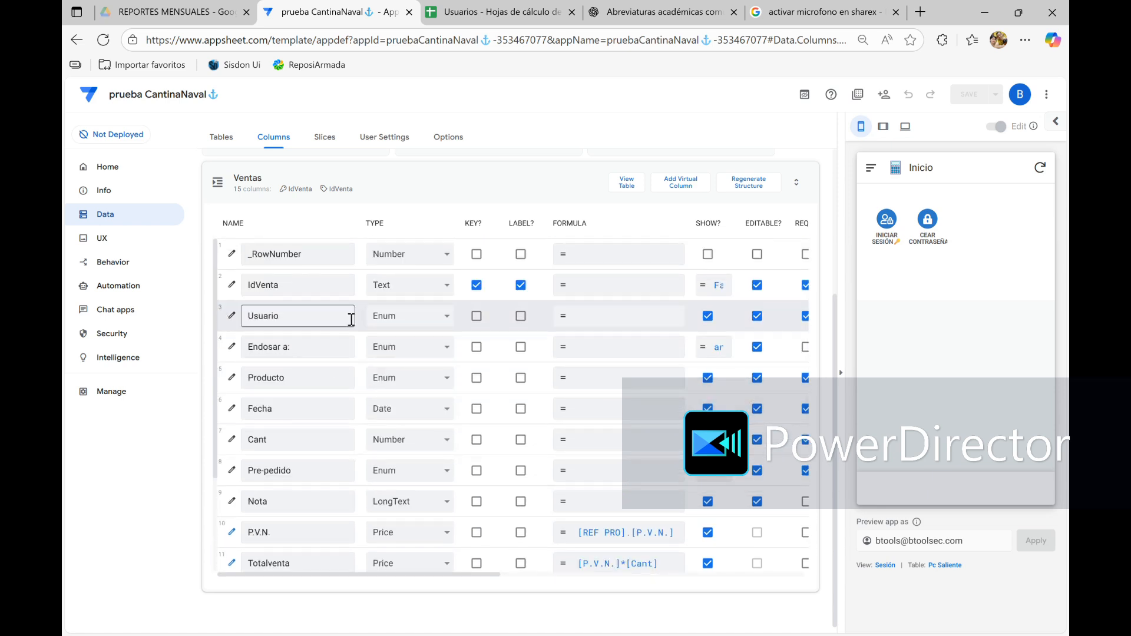
{"action": "left_click", "coordinate": [234, 320]}
{"action": "scroll", "coordinate": [533, 412], "scroll_direction": "down", "scroll_amount": 3}
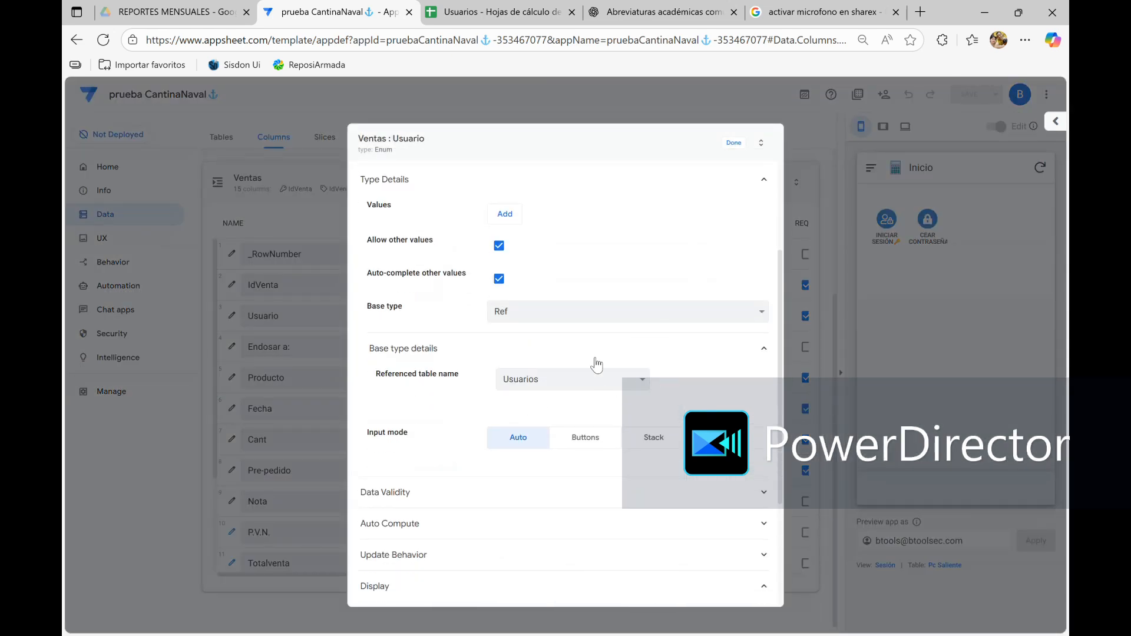
{"action": "scroll", "coordinate": [599, 377], "scroll_direction": "up", "scroll_amount": 2}
{"action": "left_click", "coordinate": [724, 272]}
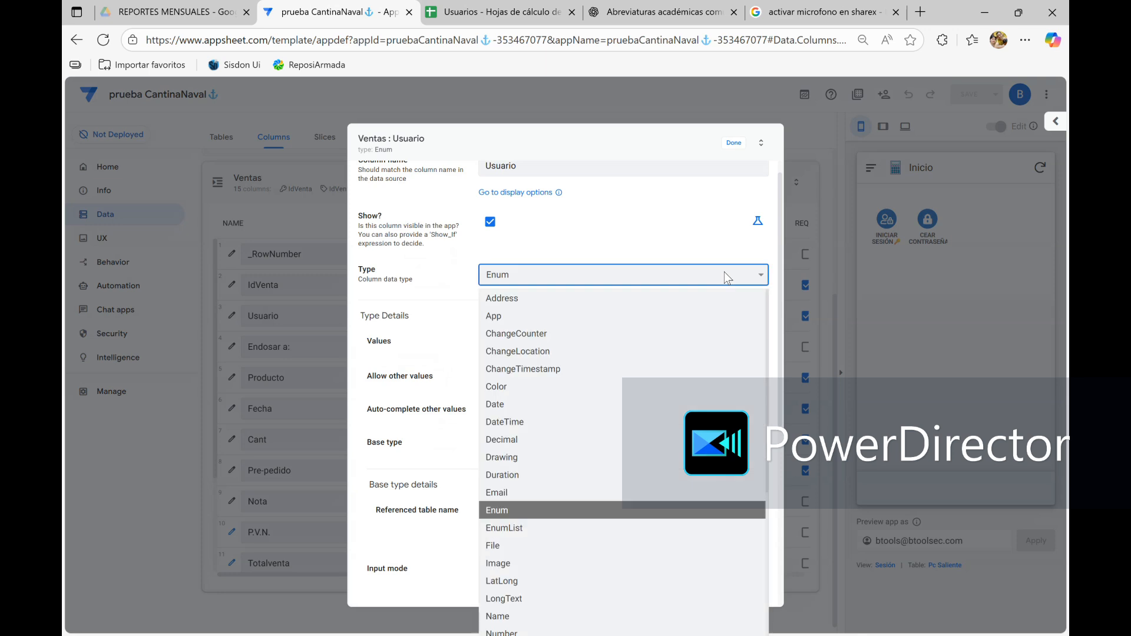
{"action": "key", "text": "r"}
{"action": "key", "text": "Return"}
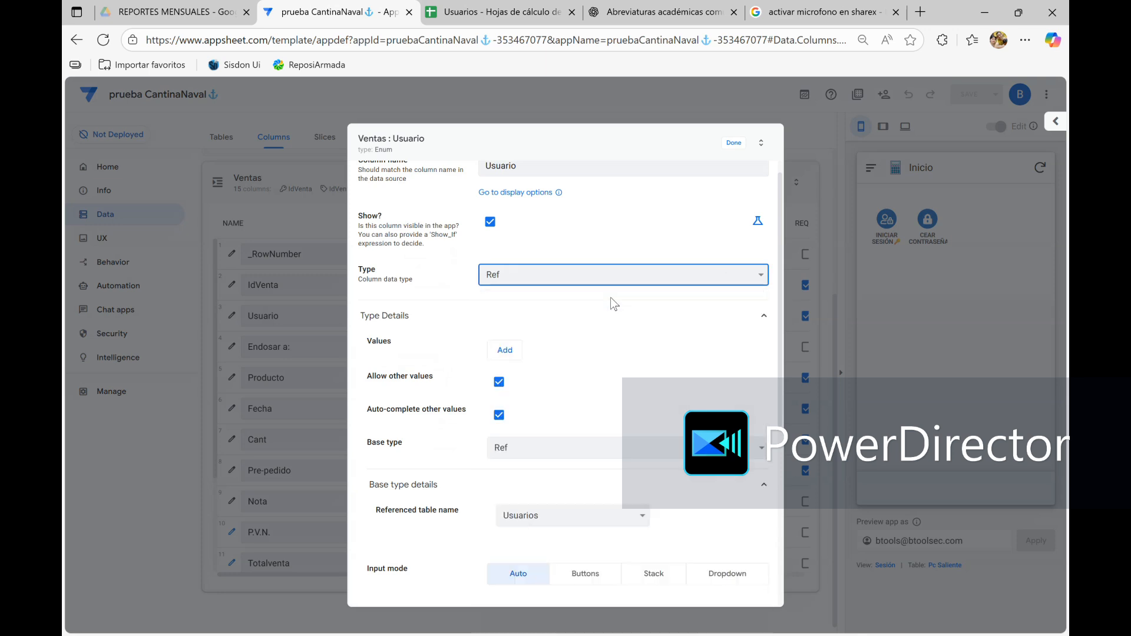
Set Usuarios as the source table of the Usuario column and save the app
{"action": "left_click", "coordinate": [584, 356]}
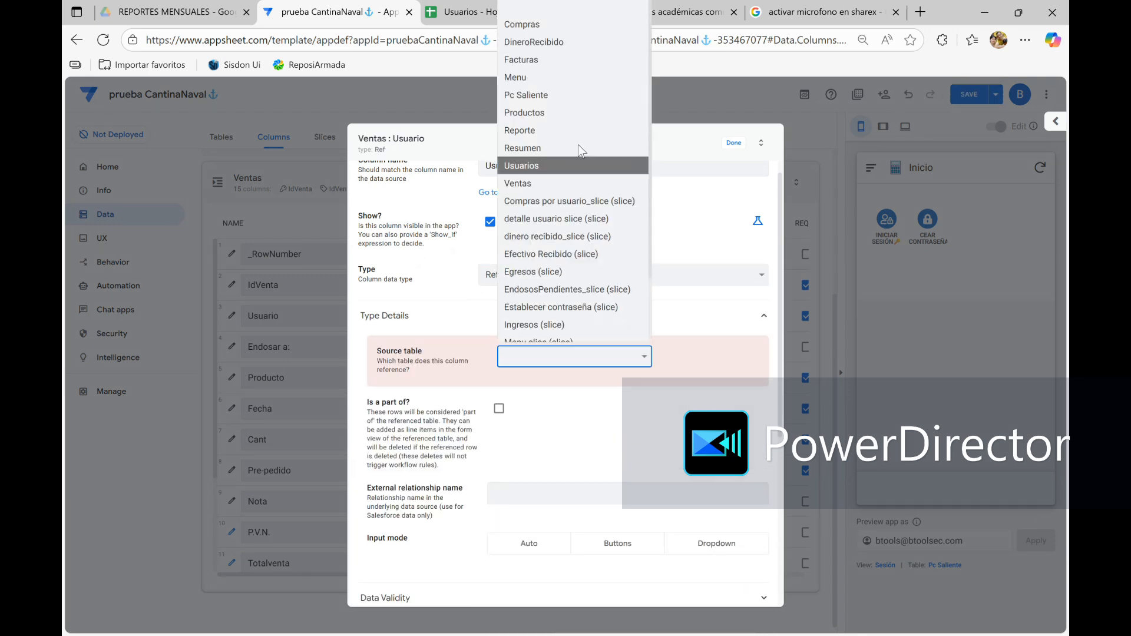
{"action": "left_click", "coordinate": [528, 166]}
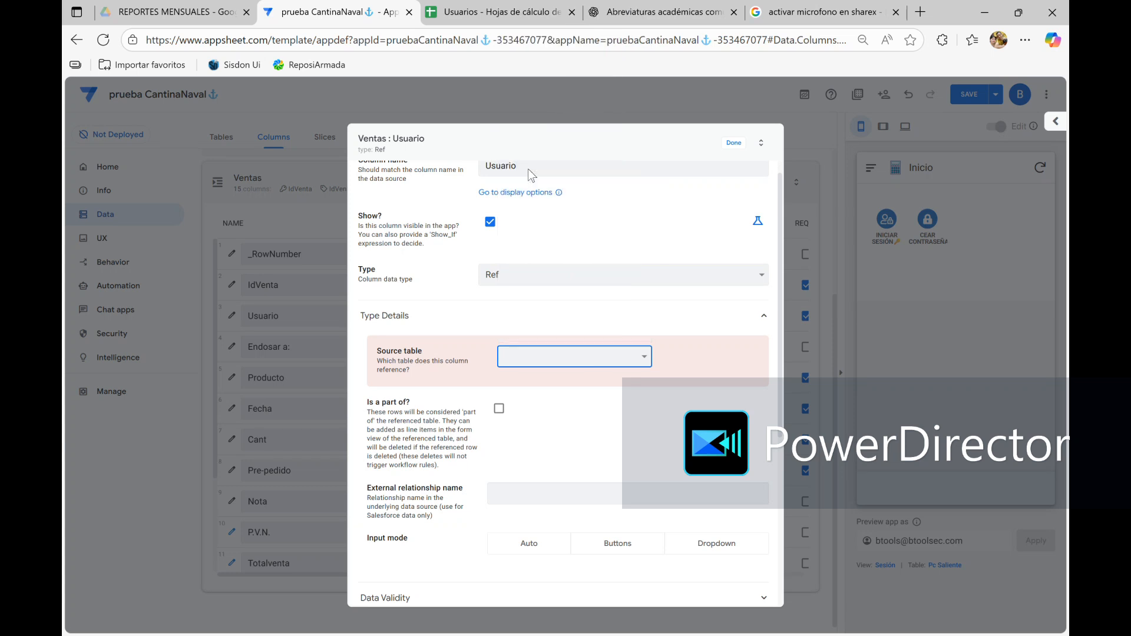
{"action": "scroll", "coordinate": [518, 379], "scroll_direction": "down", "scroll_amount": 3}
{"action": "left_click", "coordinate": [734, 144]}
{"action": "left_click", "coordinate": [970, 94]}
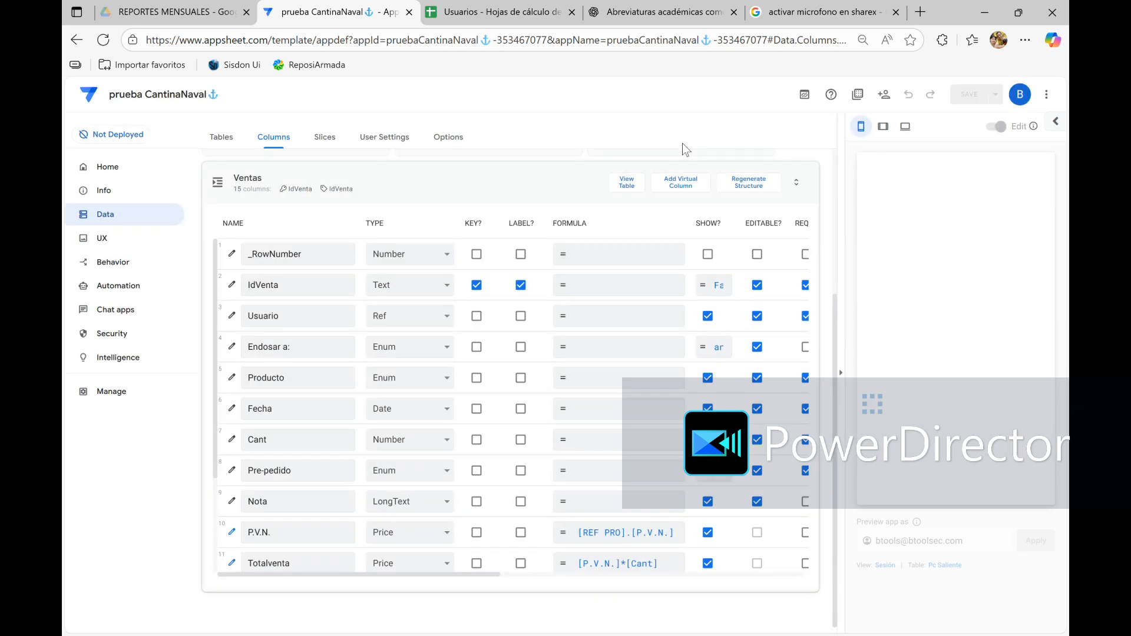
Check the Usuarios table for the Related Ventas By Usuario column, and return to the Ventas columns
{"action": "left_click", "coordinate": [380, 185]}
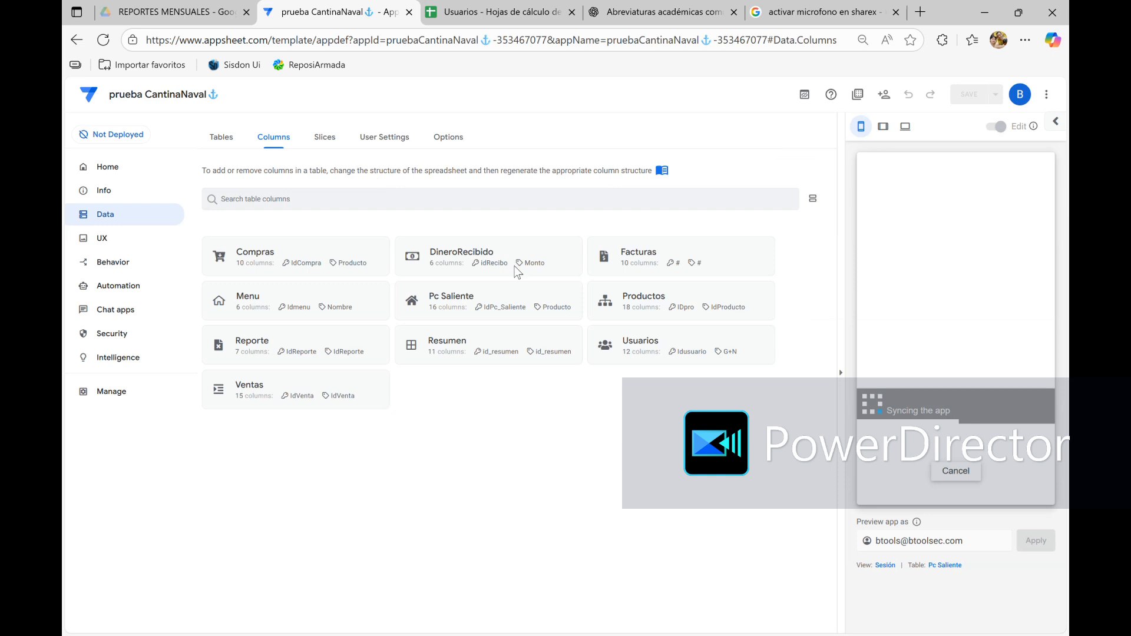
{"action": "left_click", "coordinate": [615, 352]}
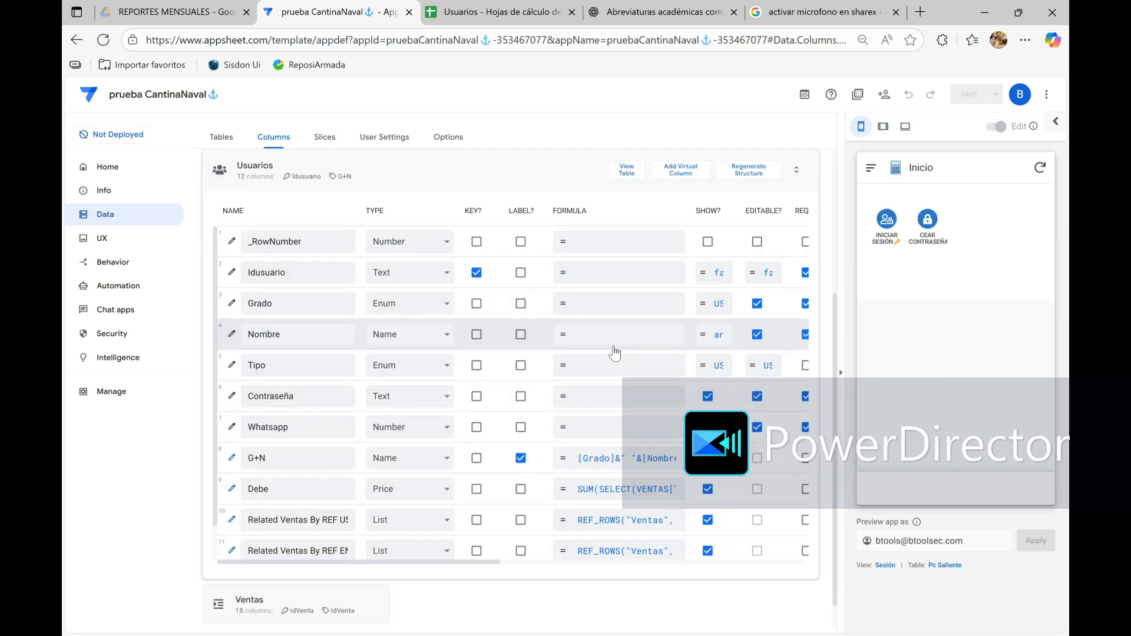
{"action": "left_click", "coordinate": [325, 466]}
{"action": "scroll", "coordinate": [326, 466], "scroll_direction": "down", "scroll_amount": 1}
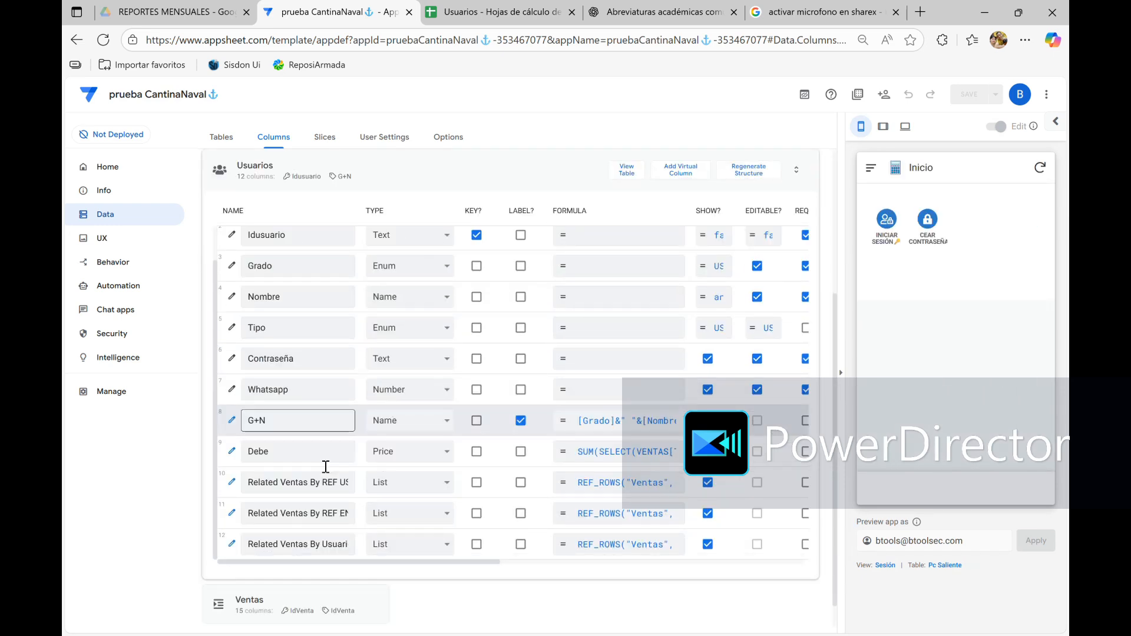
{"action": "left_click", "coordinate": [279, 545]}
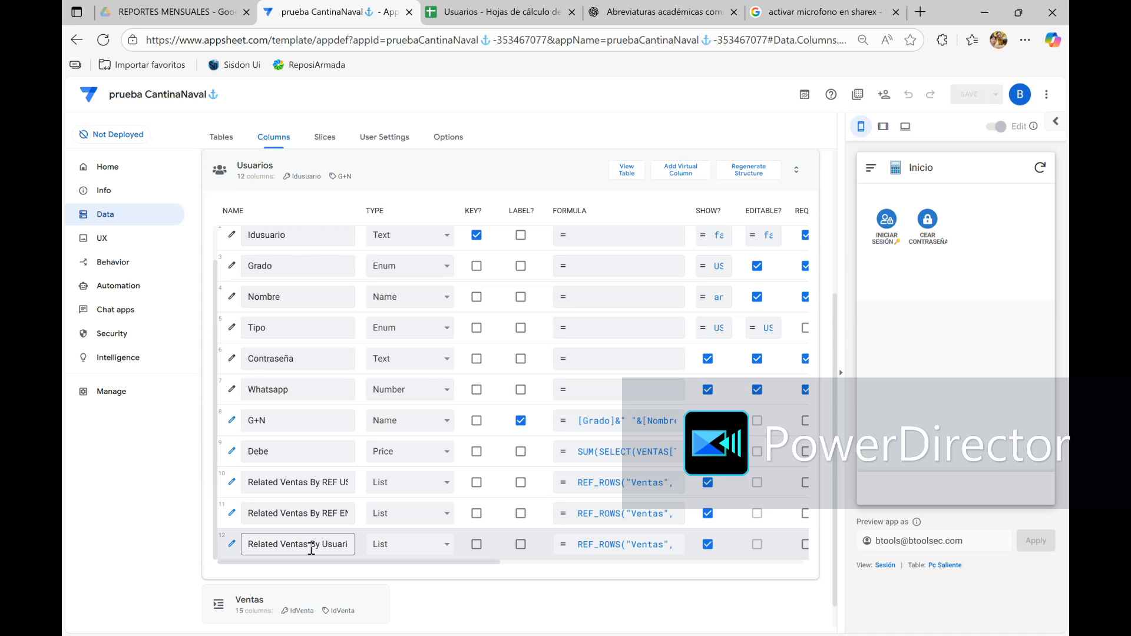
{"action": "scroll", "coordinate": [298, 445], "scroll_direction": "up", "scroll_amount": 1}
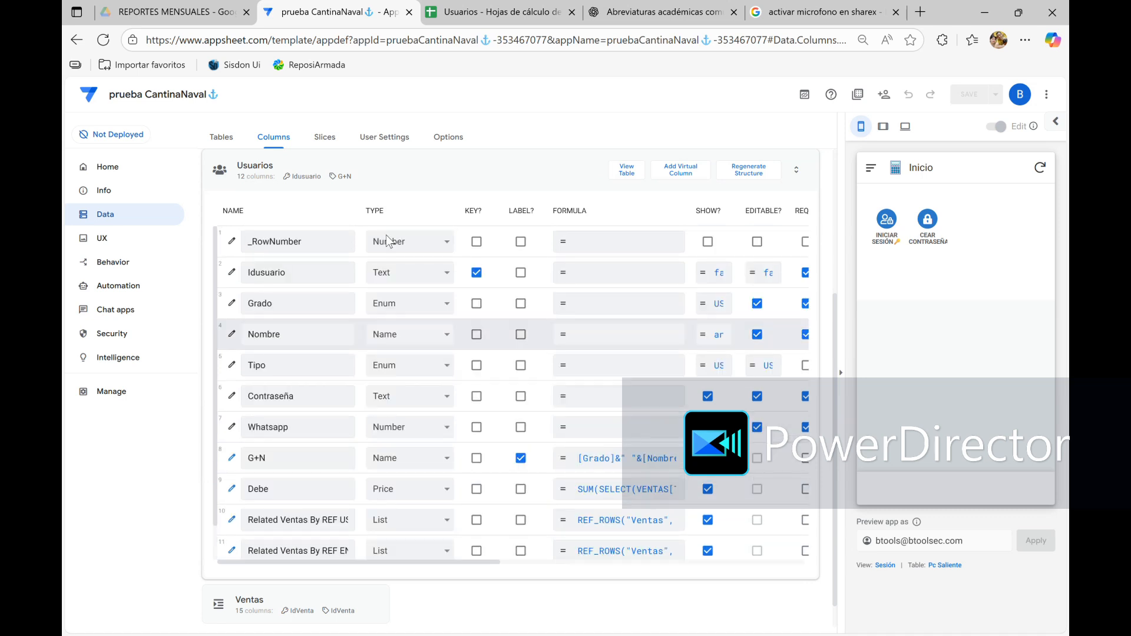
{"action": "left_click", "coordinate": [426, 184]}
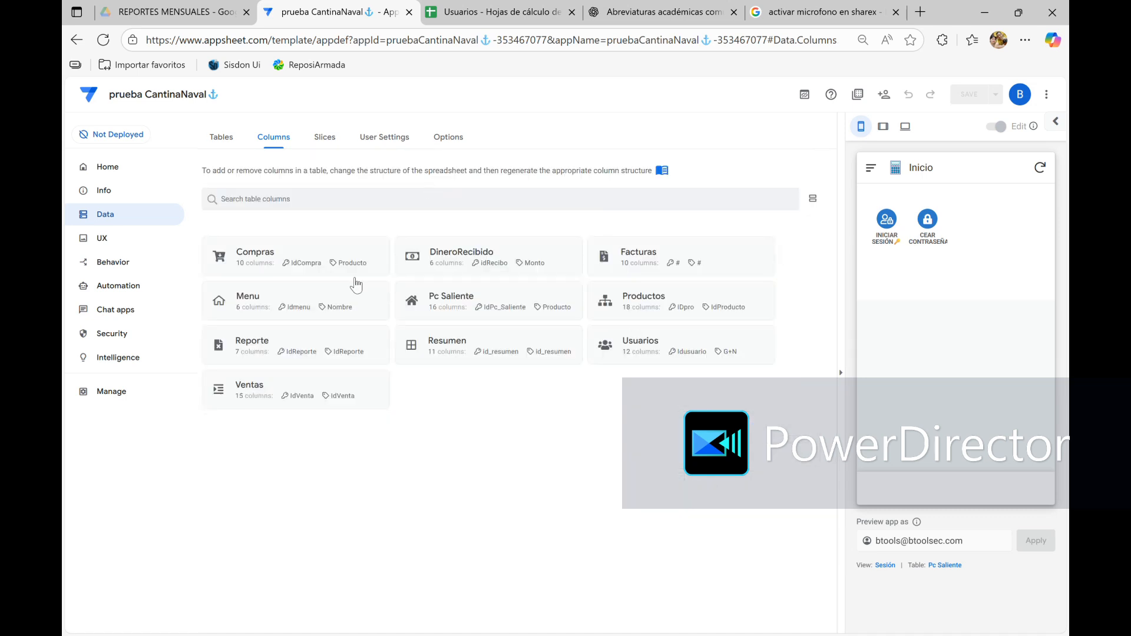
{"action": "left_click", "coordinate": [241, 384]}
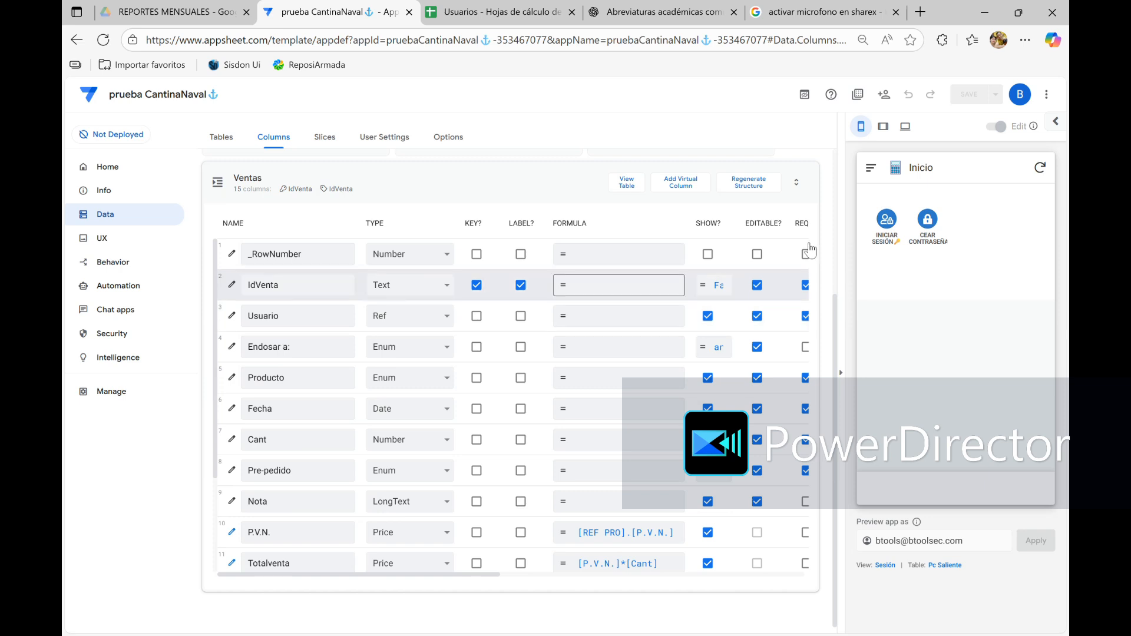
Sign in to the app preview by choosing the third listed user and entering the account password
{"action": "left_click", "coordinate": [886, 218]}
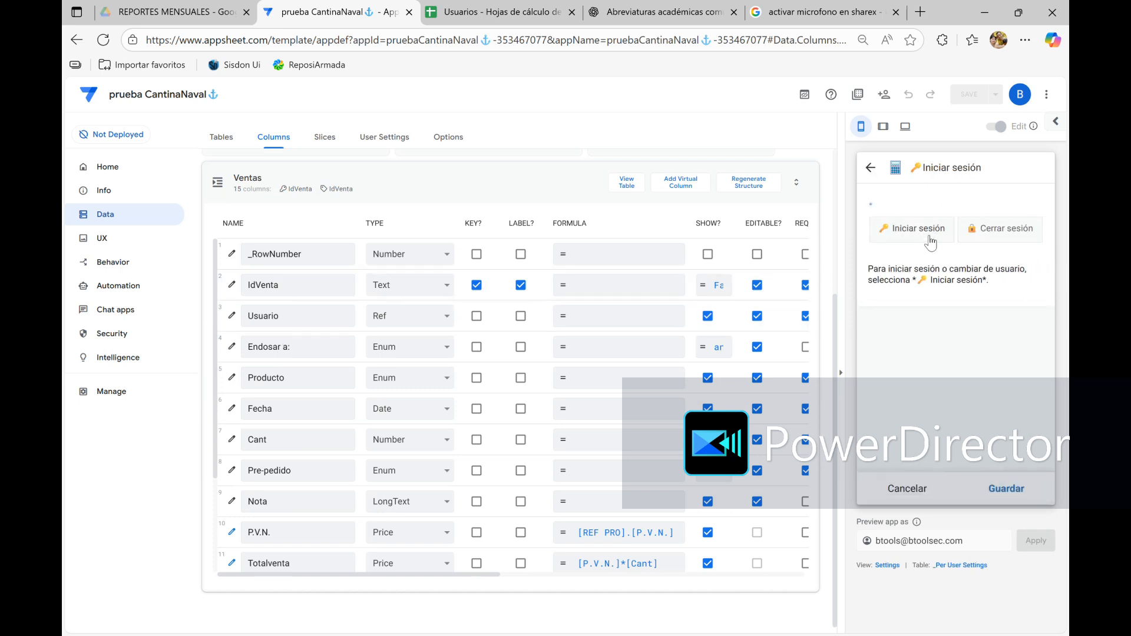
{"action": "left_click", "coordinate": [922, 233]}
{"action": "left_click", "coordinate": [963, 293]}
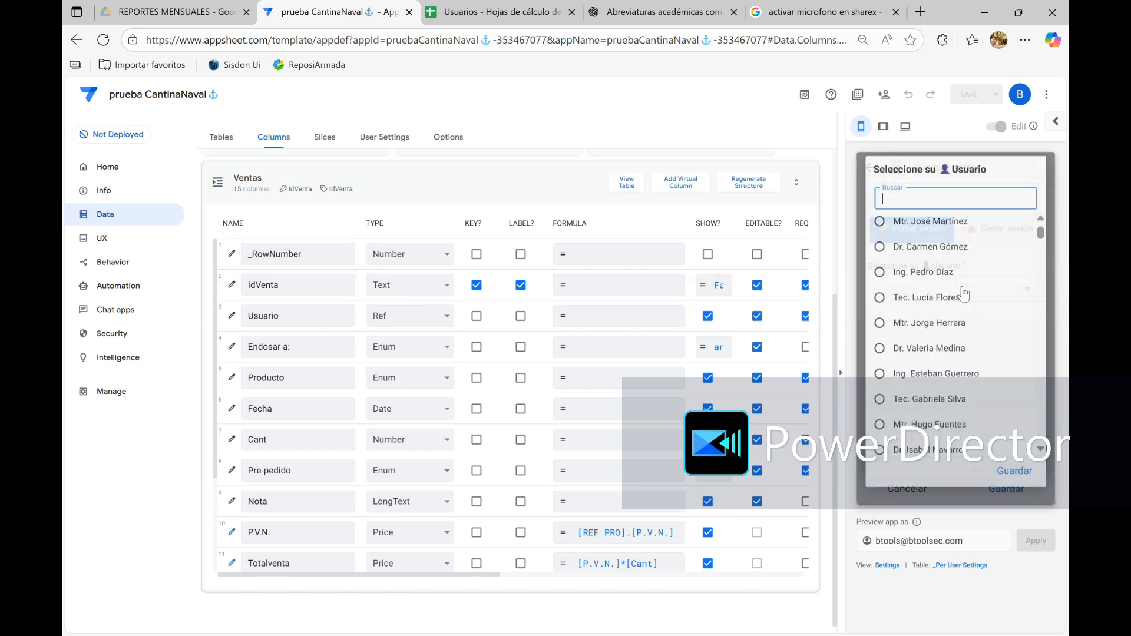
{"action": "left_click", "coordinate": [936, 290]}
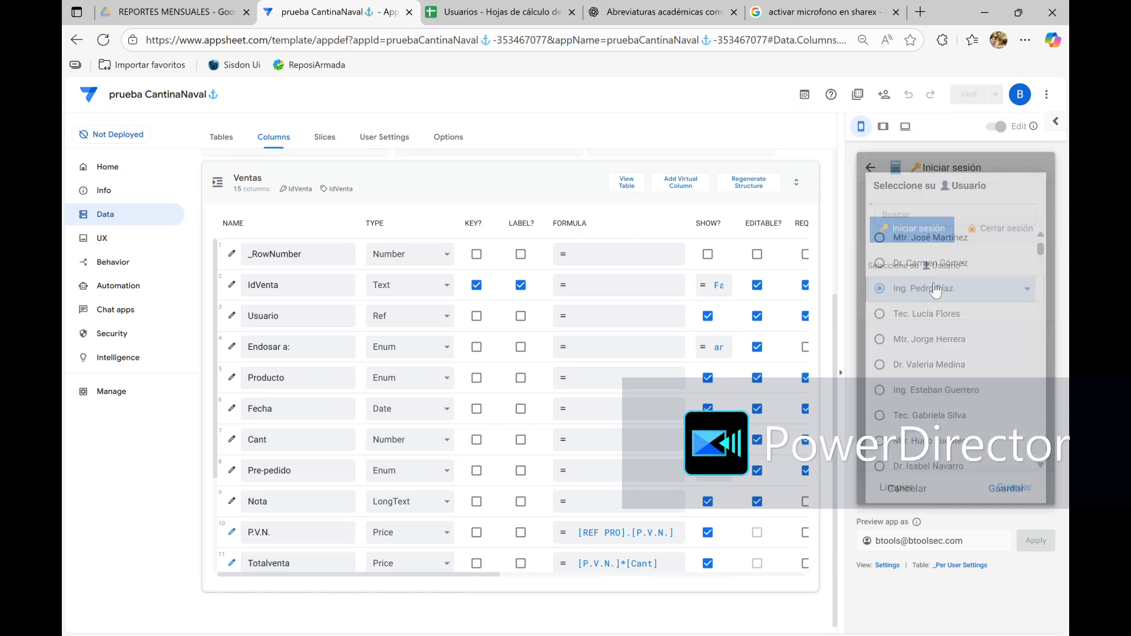
{"action": "left_click", "coordinate": [889, 350]}
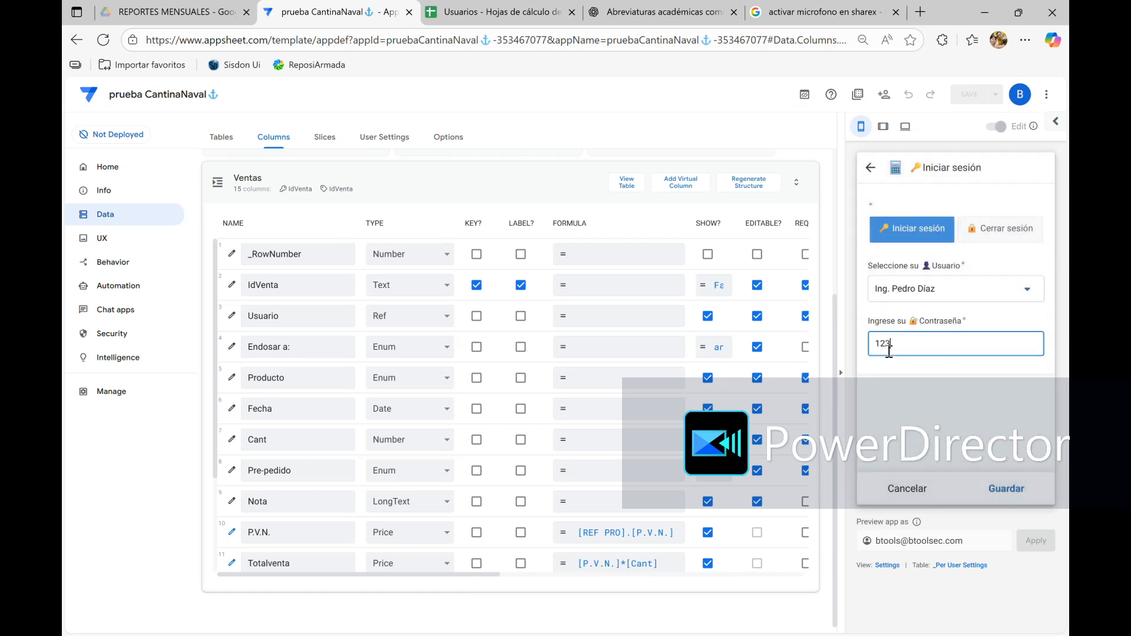
{"action": "type", "text": "12345"}
{"action": "left_click", "coordinate": [1008, 489]}
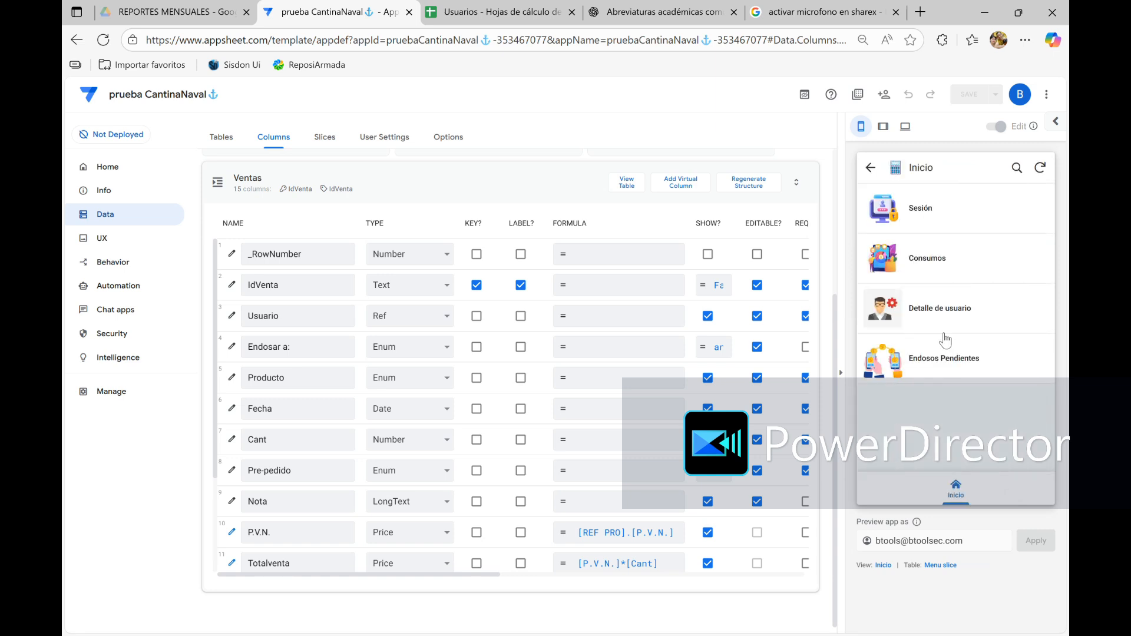
Start a new record from Consumos in the app preview and show the choices of its Usuario field
{"action": "left_click", "coordinate": [924, 263]}
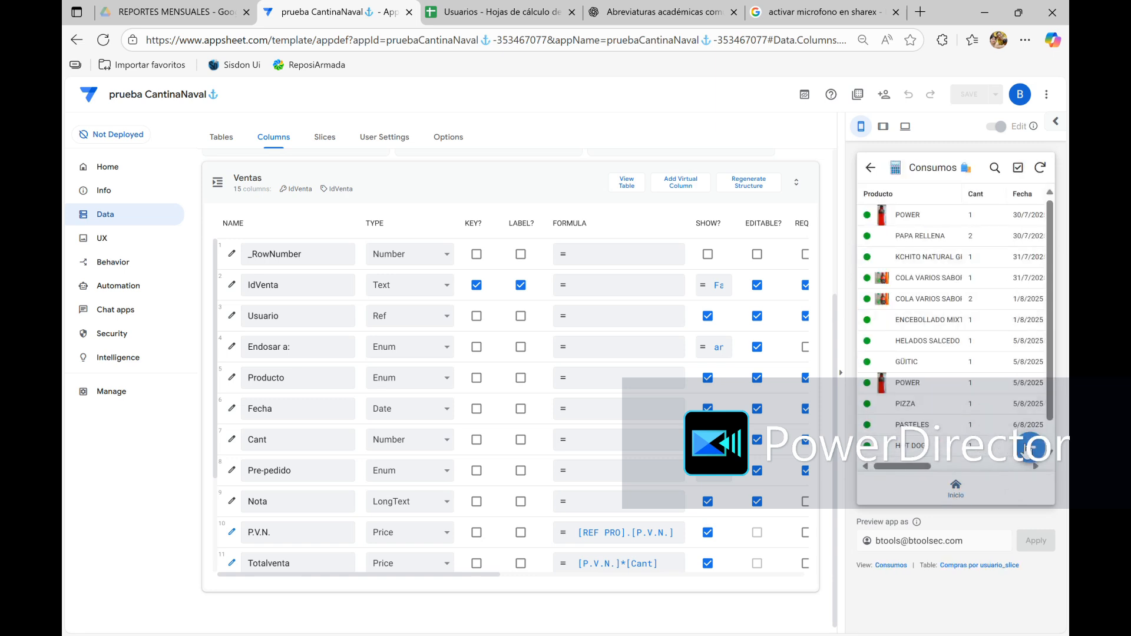
{"action": "left_click", "coordinate": [1036, 452]}
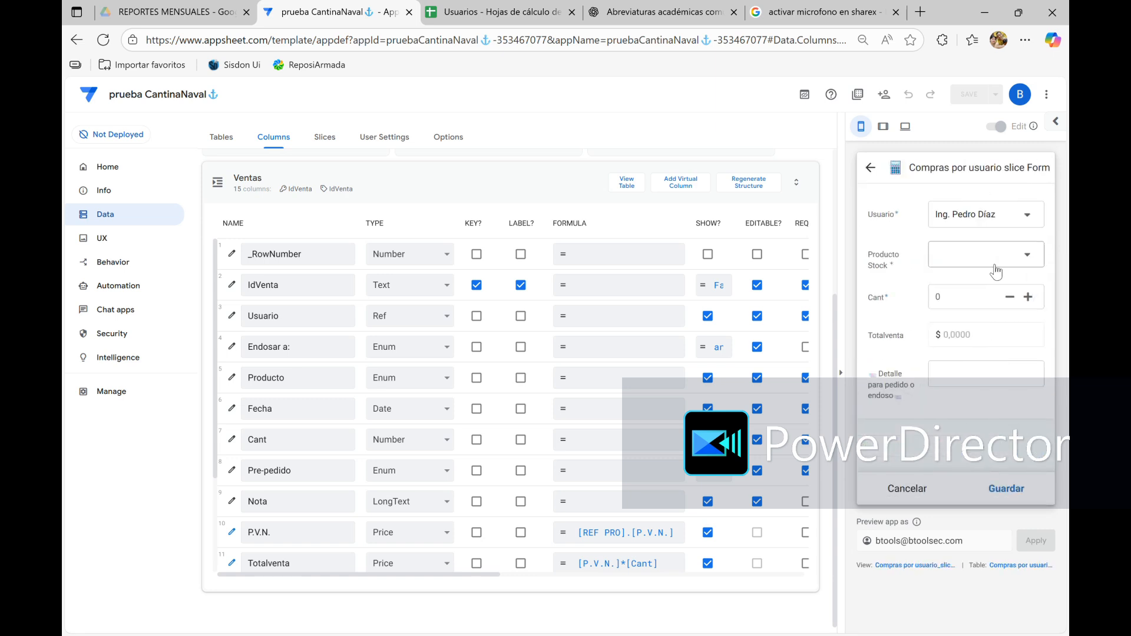
{"action": "left_click", "coordinate": [1005, 228]}
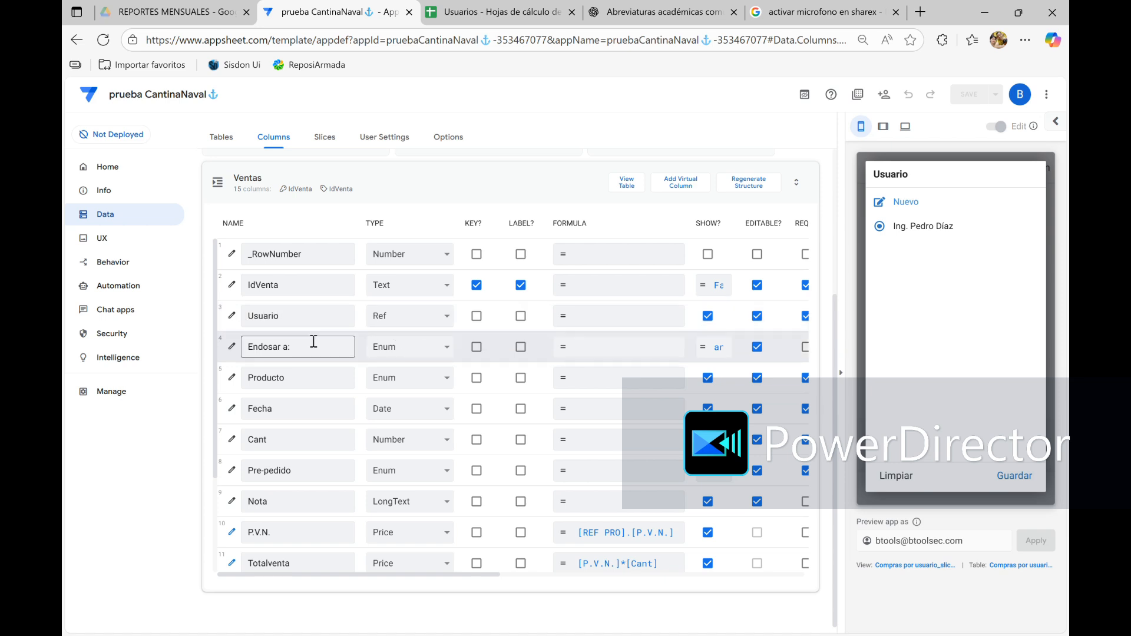
Change the type of the Ventas table's Usuario column to Enum
{"action": "scroll", "coordinate": [314, 342], "scroll_direction": "down", "scroll_amount": 2}
{"action": "scroll", "coordinate": [306, 339], "scroll_direction": "up", "scroll_amount": 3}
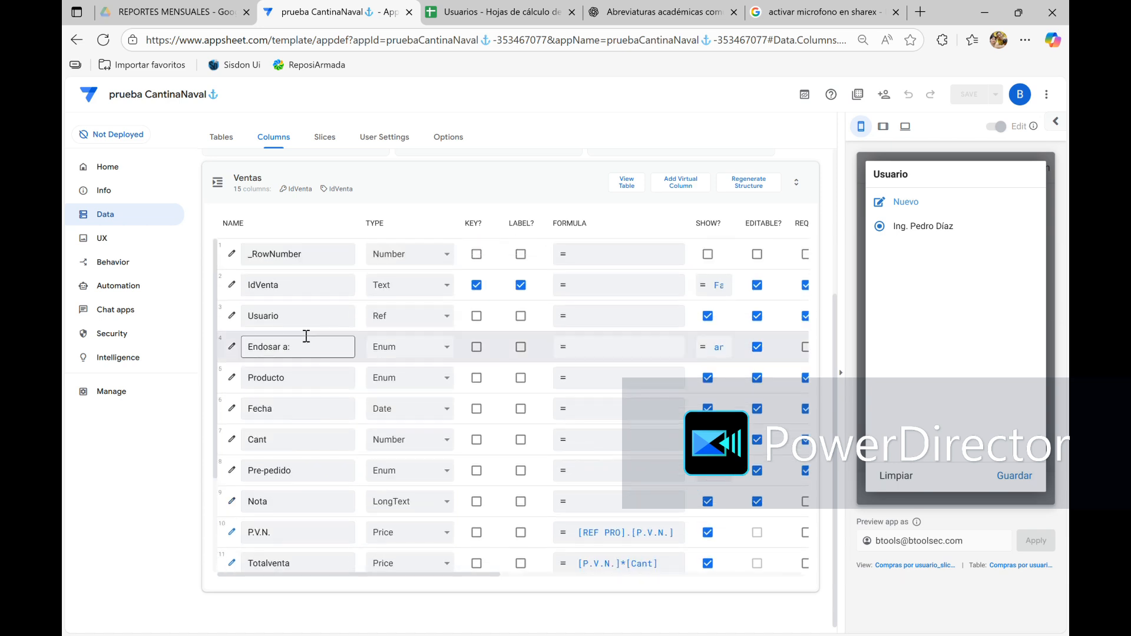
{"action": "left_click", "coordinate": [231, 316]}
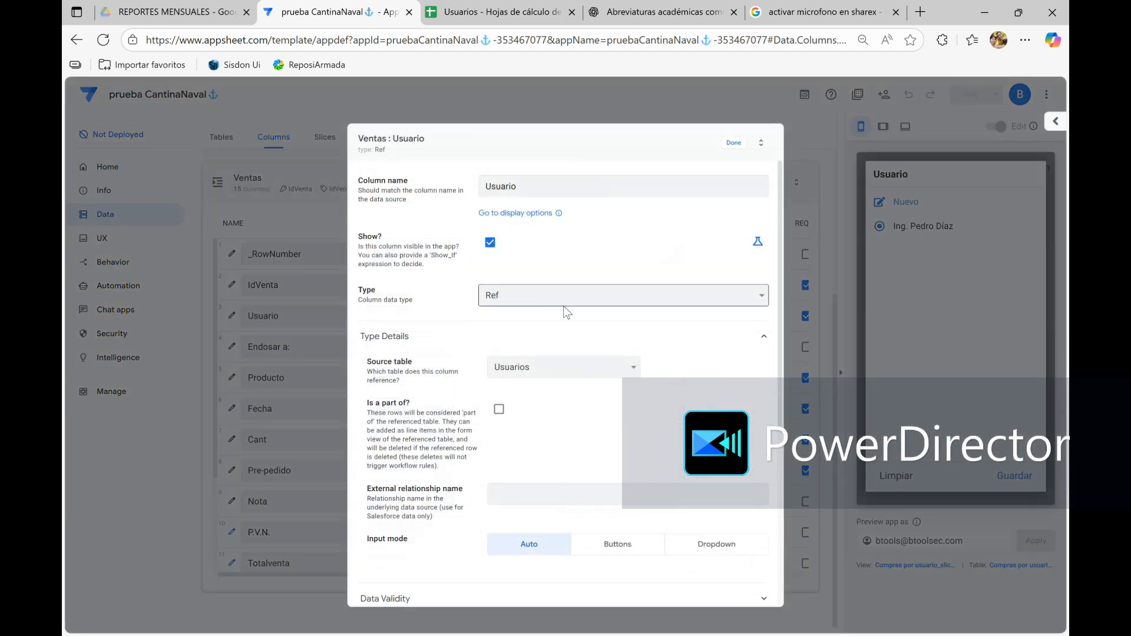
{"action": "left_click", "coordinate": [564, 310]}
{"action": "key", "text": "e"}
{"action": "key", "text": "n"}
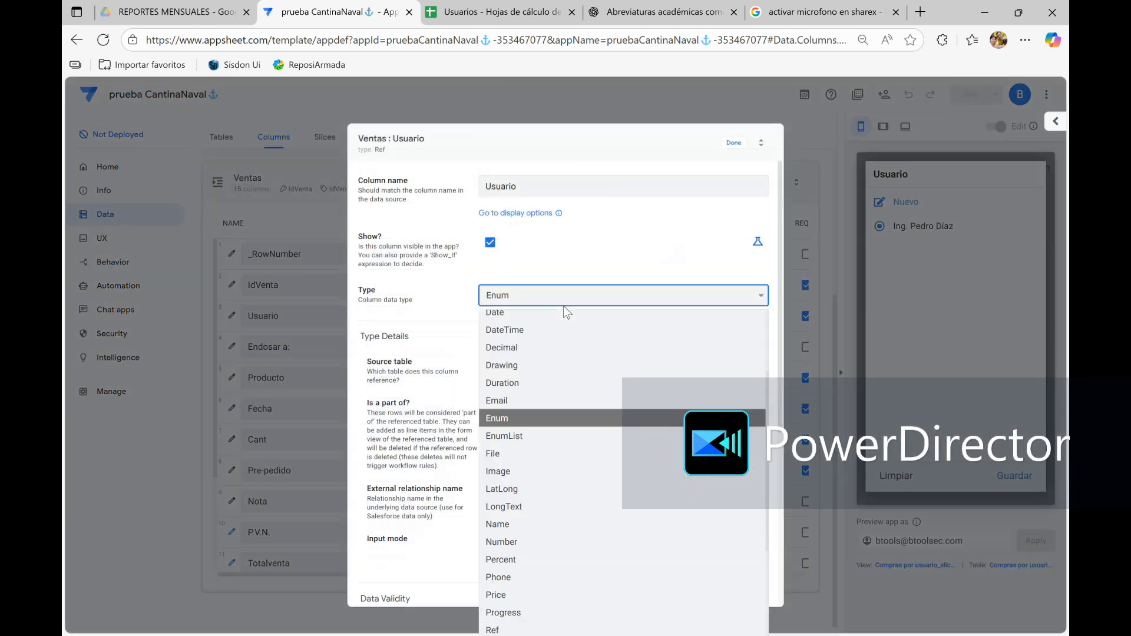
{"action": "key", "text": "Return"}
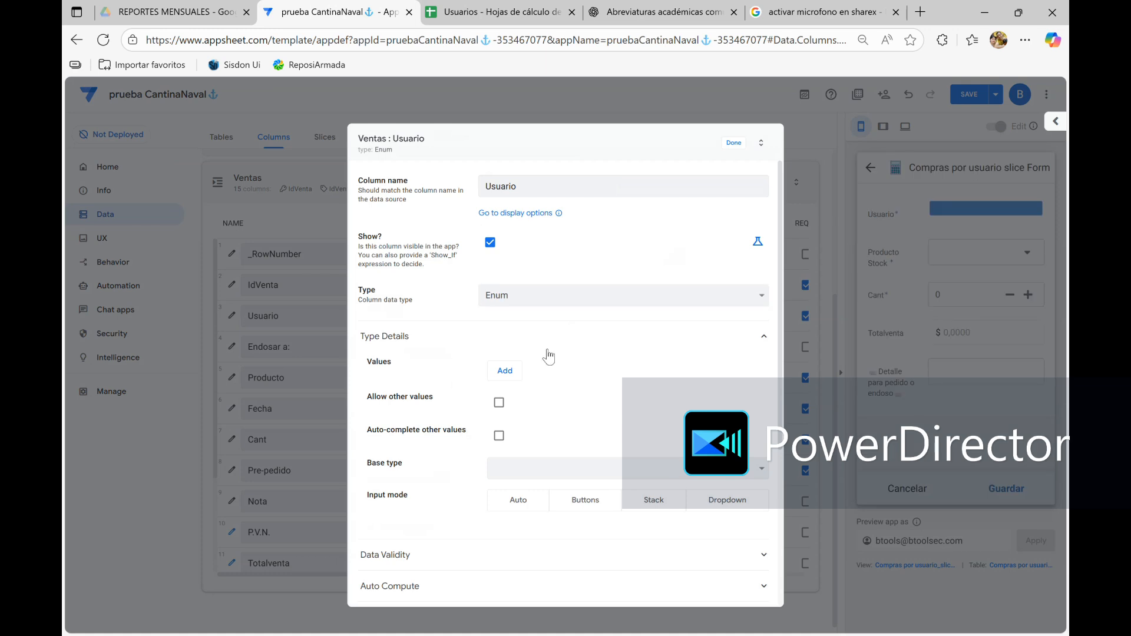
Set the Usuario column's base type to Ref with Usuarios as the referenced table
{"action": "scroll", "coordinate": [575, 370], "scroll_direction": "down", "scroll_amount": 1}
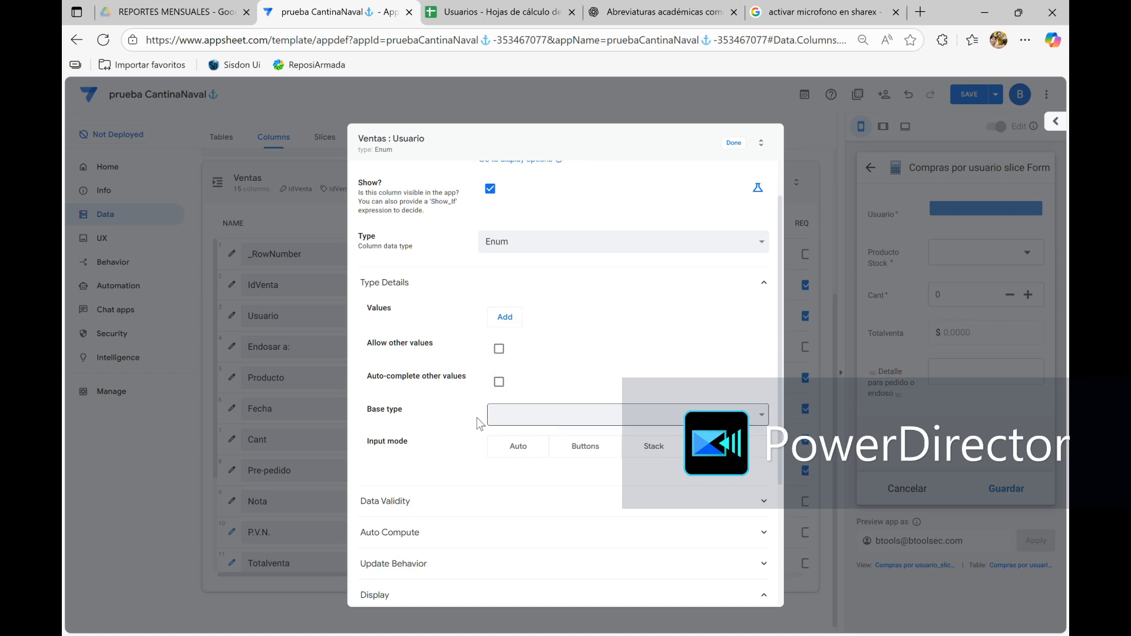
{"action": "left_click", "coordinate": [599, 417]}
{"action": "key", "text": "r"}
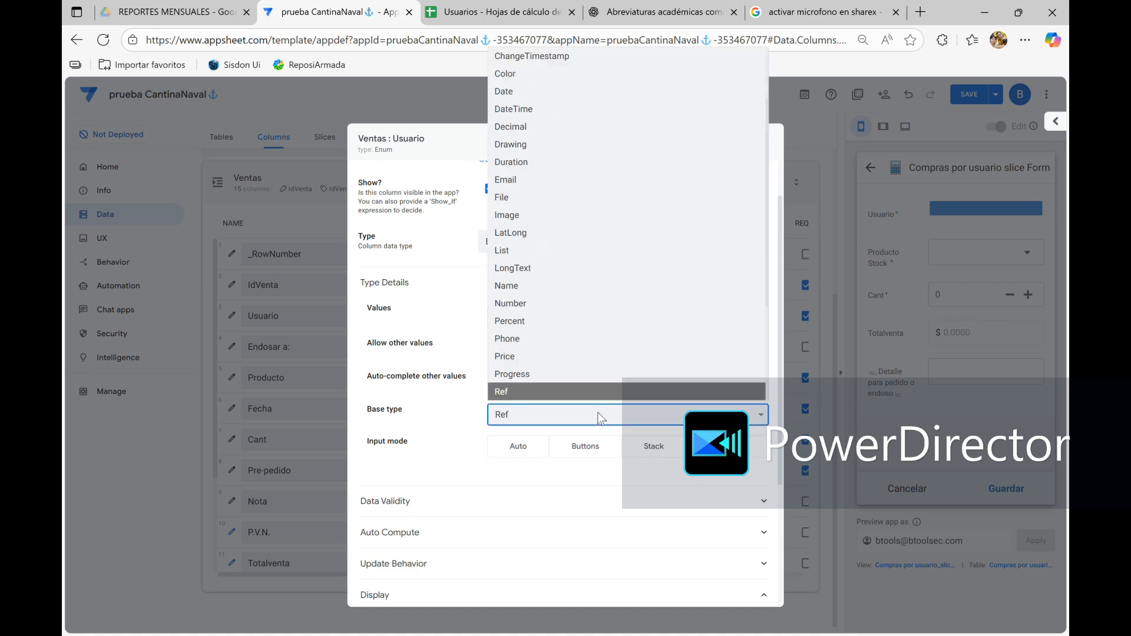
{"action": "key", "text": "Return"}
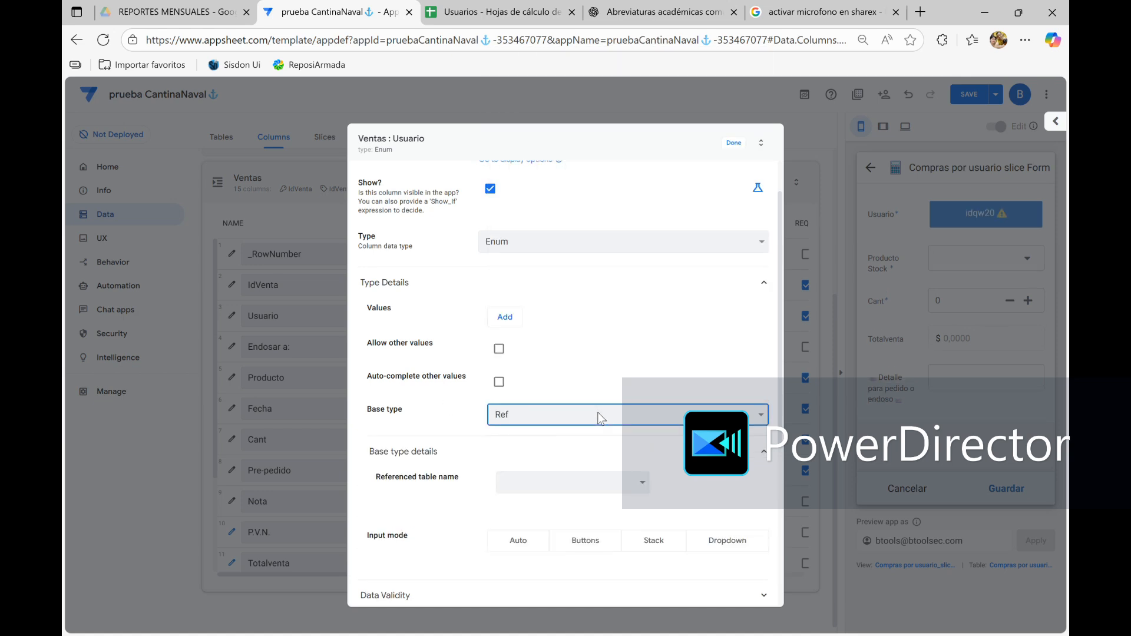
{"action": "left_click", "coordinate": [621, 484]}
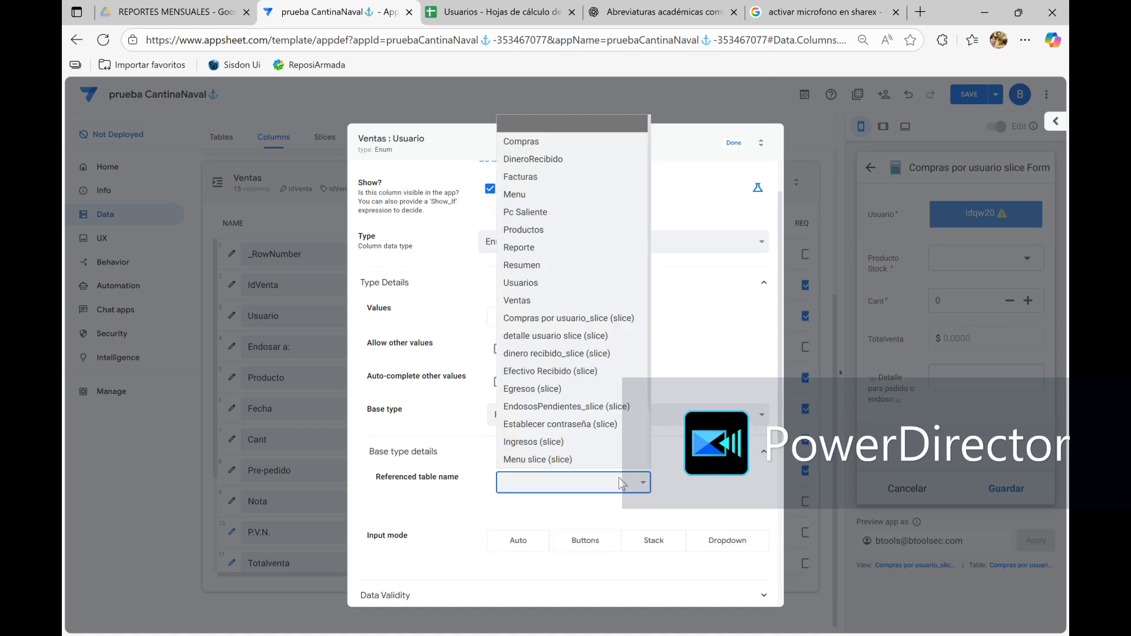
{"action": "left_click", "coordinate": [579, 288]}
{"action": "scroll", "coordinate": [373, 460], "scroll_direction": "down", "scroll_amount": 5}
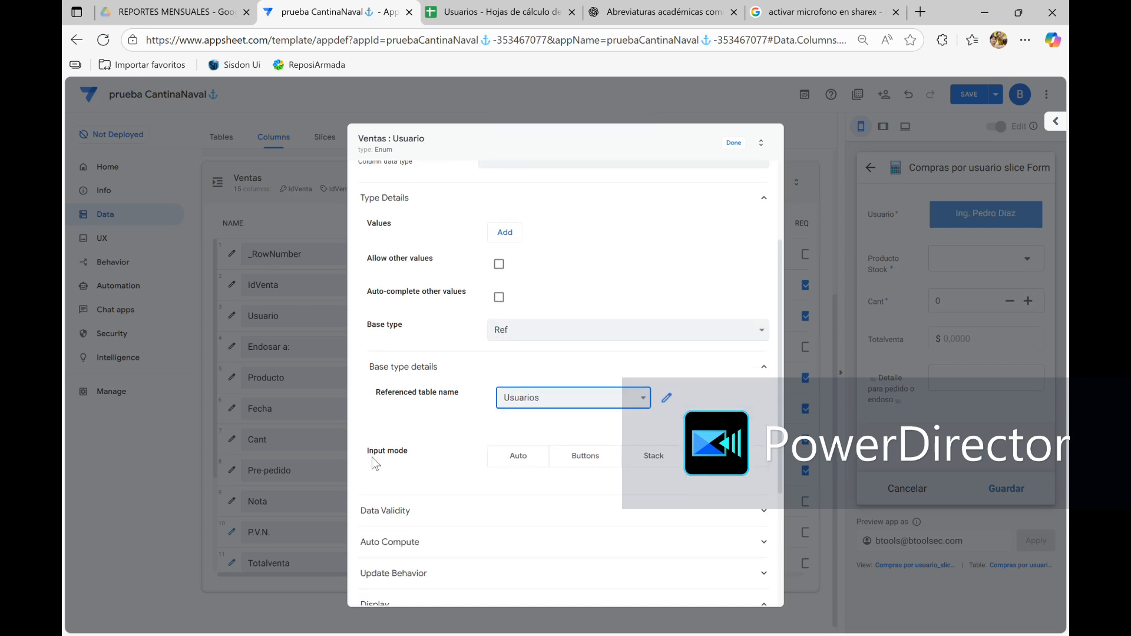
Open the Valid If formula in the Usuario column's data validity settings for review
{"action": "left_click", "coordinate": [617, 319]}
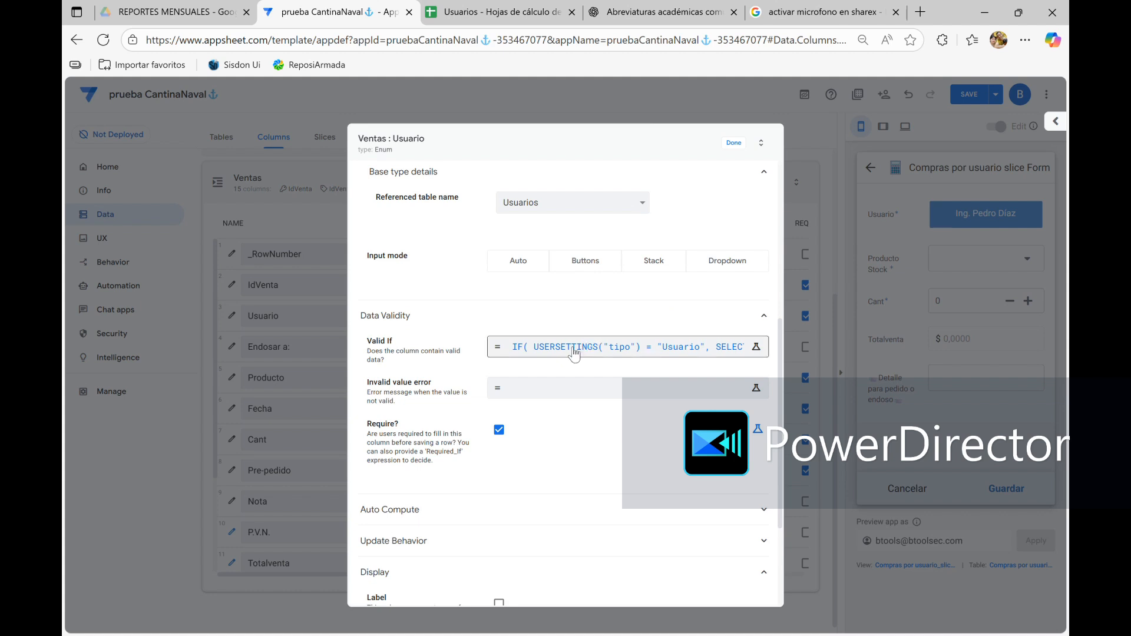
{"action": "scroll", "coordinate": [551, 257], "scroll_direction": "up", "scroll_amount": 6}
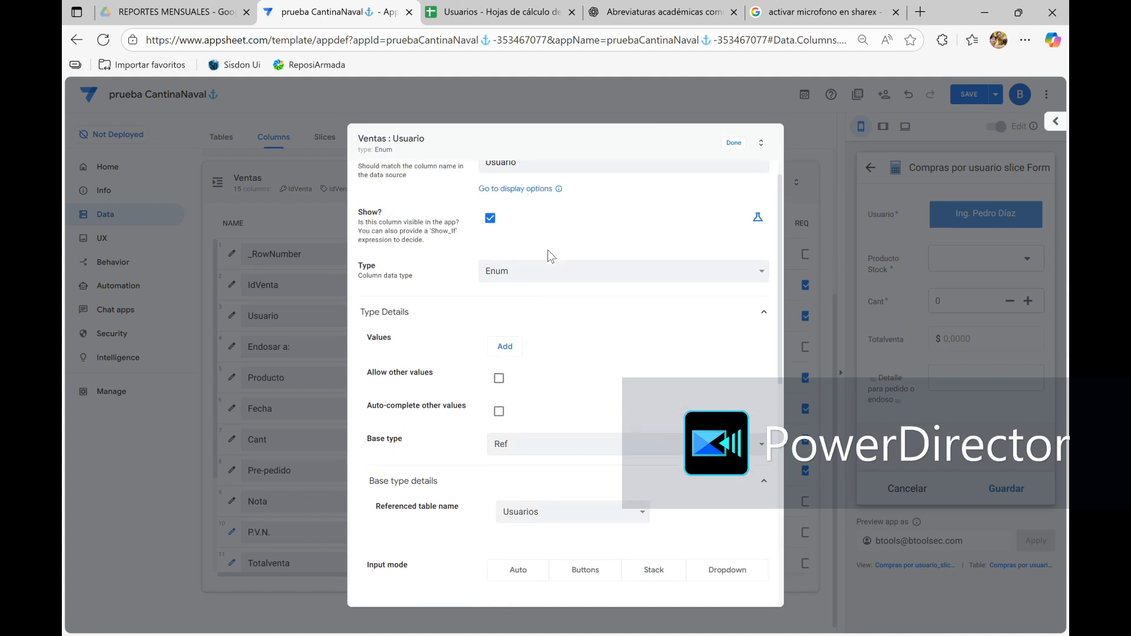
{"action": "scroll", "coordinate": [551, 256], "scroll_direction": "down", "scroll_amount": 5}
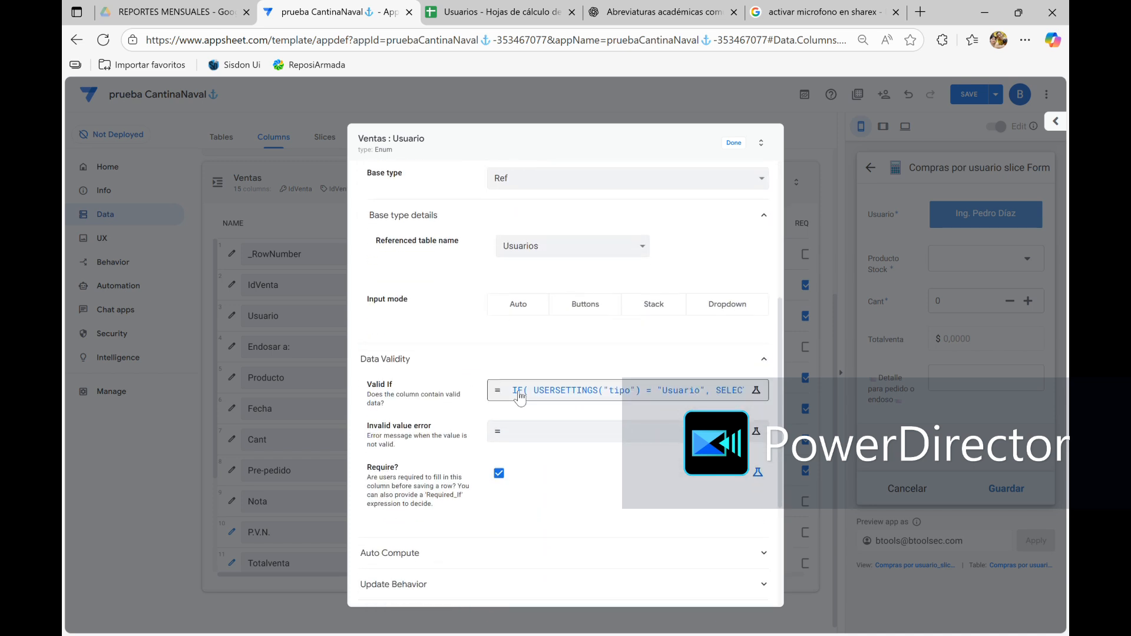
{"action": "left_click", "coordinate": [565, 399]}
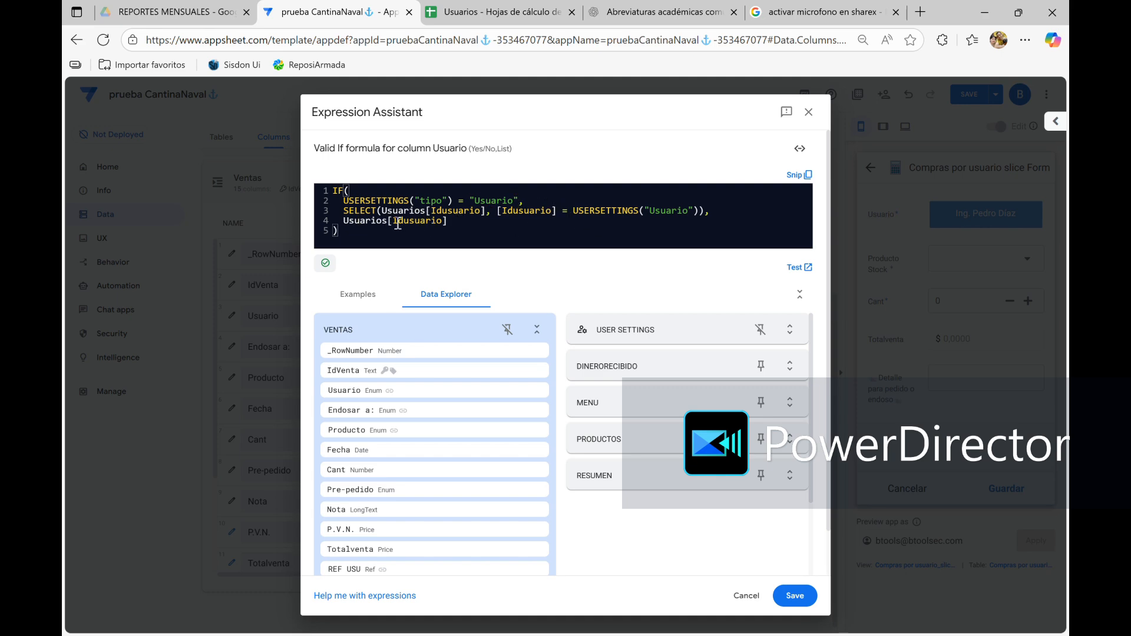
Switch to the Usuarios spreadsheet in Google Sheets and examine the user IDs, grades, names and user types
{"action": "left_click", "coordinate": [520, 8]}
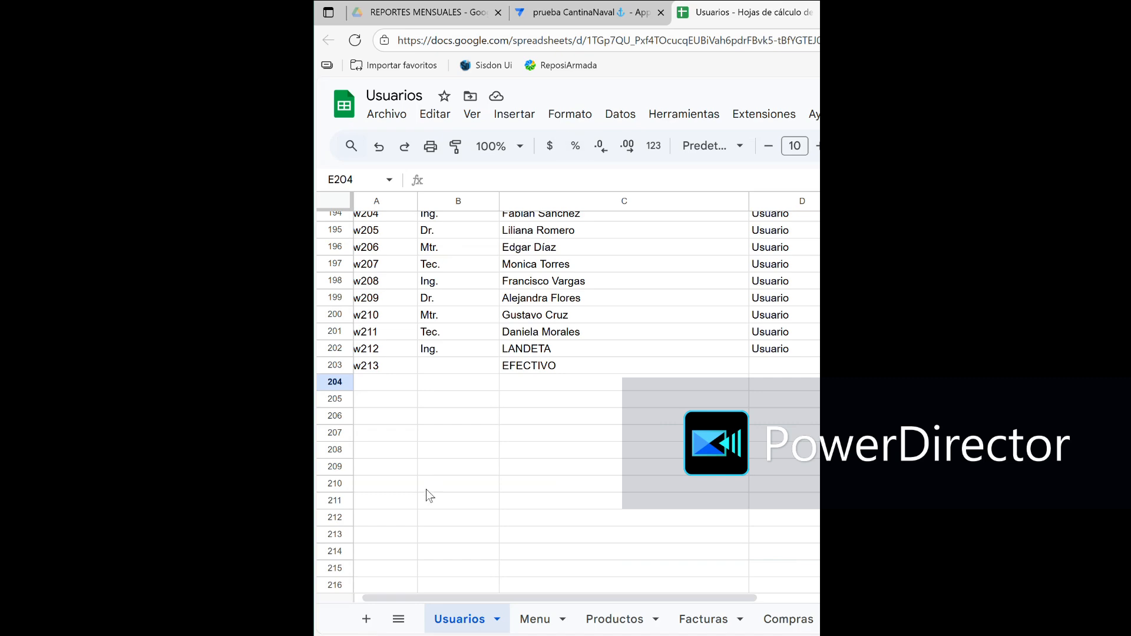
{"action": "scroll", "coordinate": [428, 495], "scroll_direction": "up", "scroll_amount": 20}
{"action": "scroll", "coordinate": [428, 495], "scroll_direction": "up", "scroll_amount": 7}
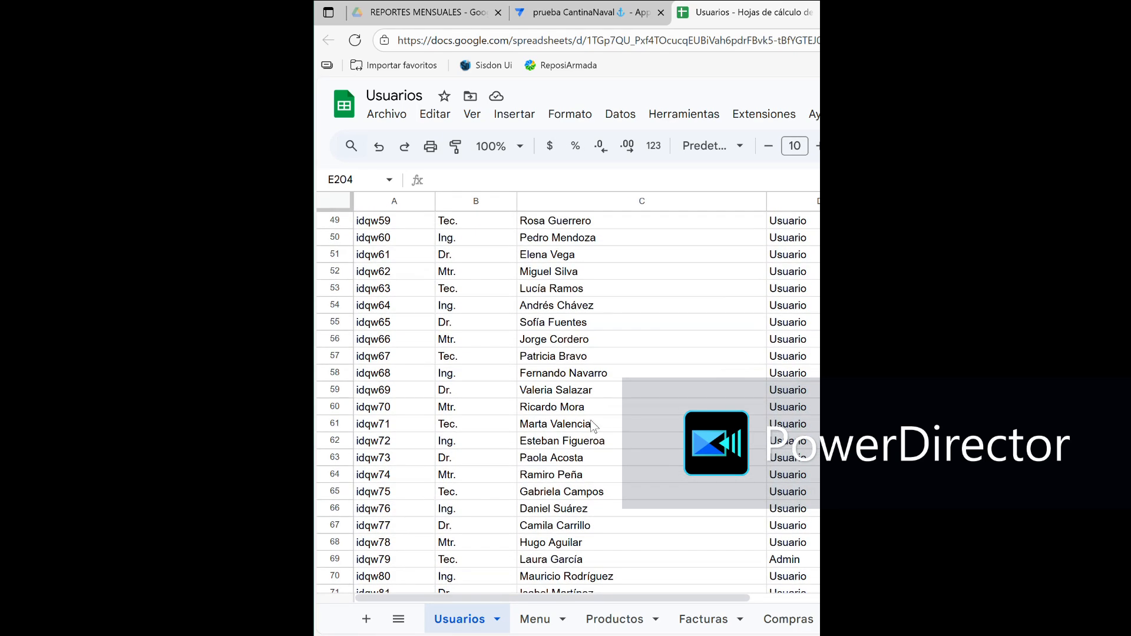
{"action": "scroll", "coordinate": [592, 425], "scroll_direction": "up", "scroll_amount": 8}
{"action": "scroll", "coordinate": [592, 425], "scroll_direction": "up", "scroll_amount": 6}
{"action": "scroll", "coordinate": [592, 425], "scroll_direction": "down", "scroll_amount": 12}
{"action": "scroll", "coordinate": [591, 424], "scroll_direction": "down", "scroll_amount": 9}
{"action": "scroll", "coordinate": [591, 421], "scroll_direction": "down", "scroll_amount": 20}
{"action": "scroll", "coordinate": [591, 422], "scroll_direction": "down", "scroll_amount": 15}
{"action": "scroll", "coordinate": [593, 426], "scroll_direction": "down", "scroll_amount": 3}
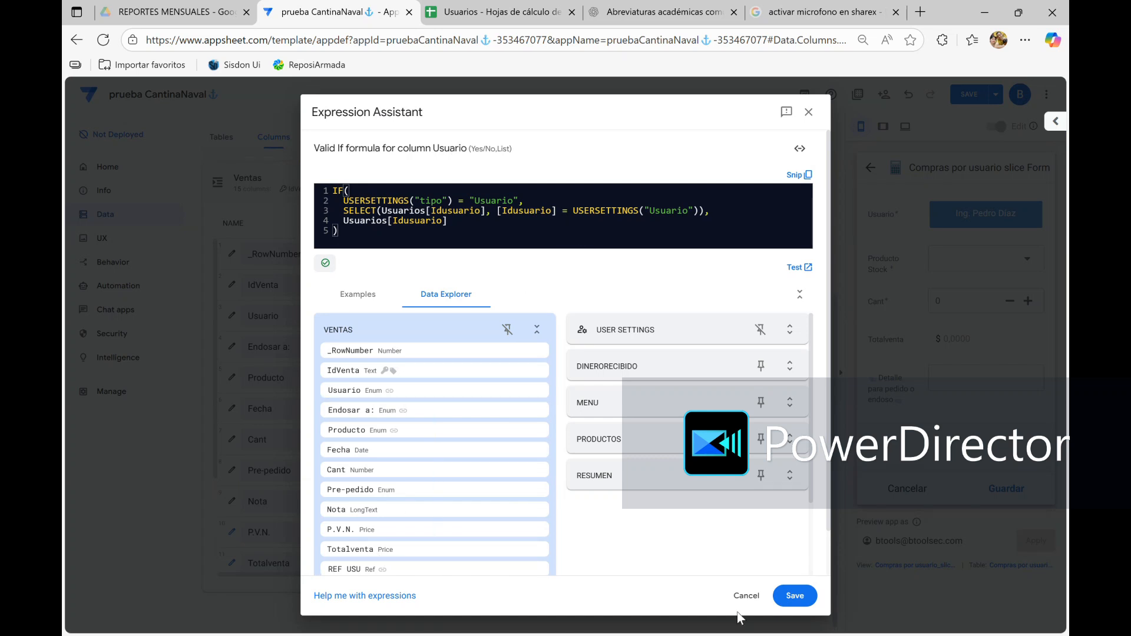
Back in AppSheet, confirm the Usuario column's Valid If formula and settings, and save the app
{"action": "left_click", "coordinate": [795, 597]}
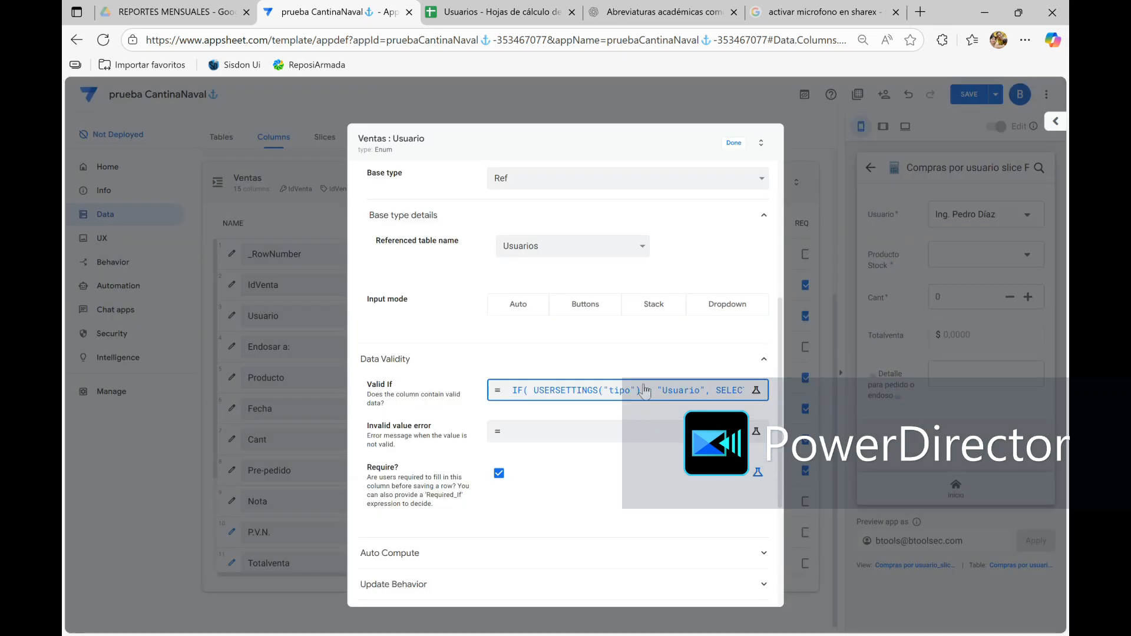
{"action": "left_click", "coordinate": [731, 144]}
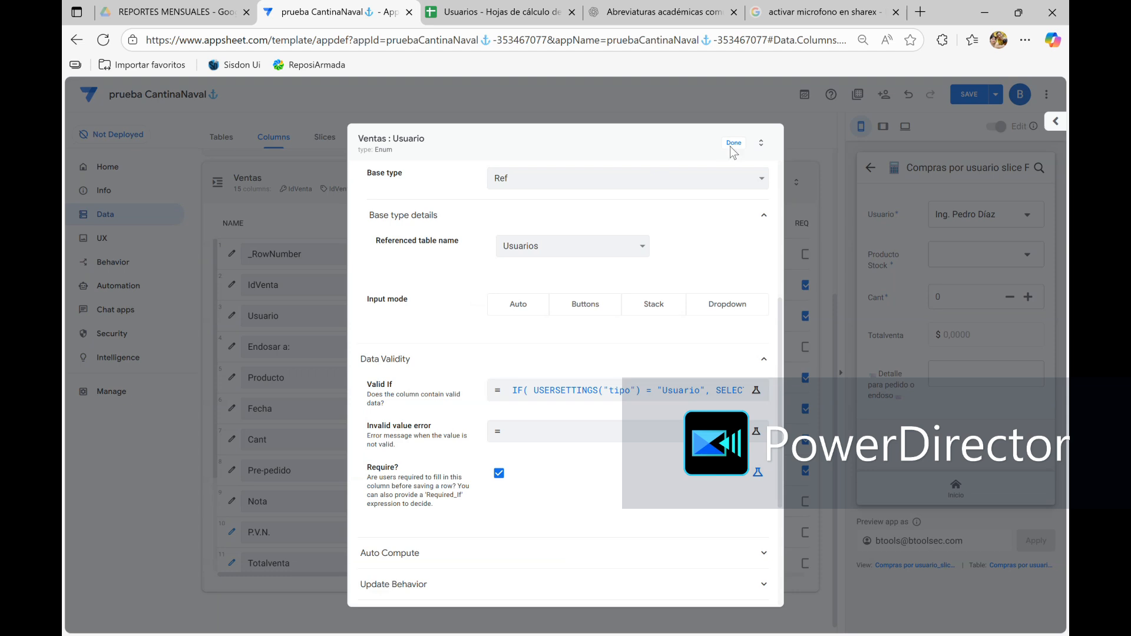
{"action": "scroll", "coordinate": [422, 376], "scroll_direction": "down", "scroll_amount": 2}
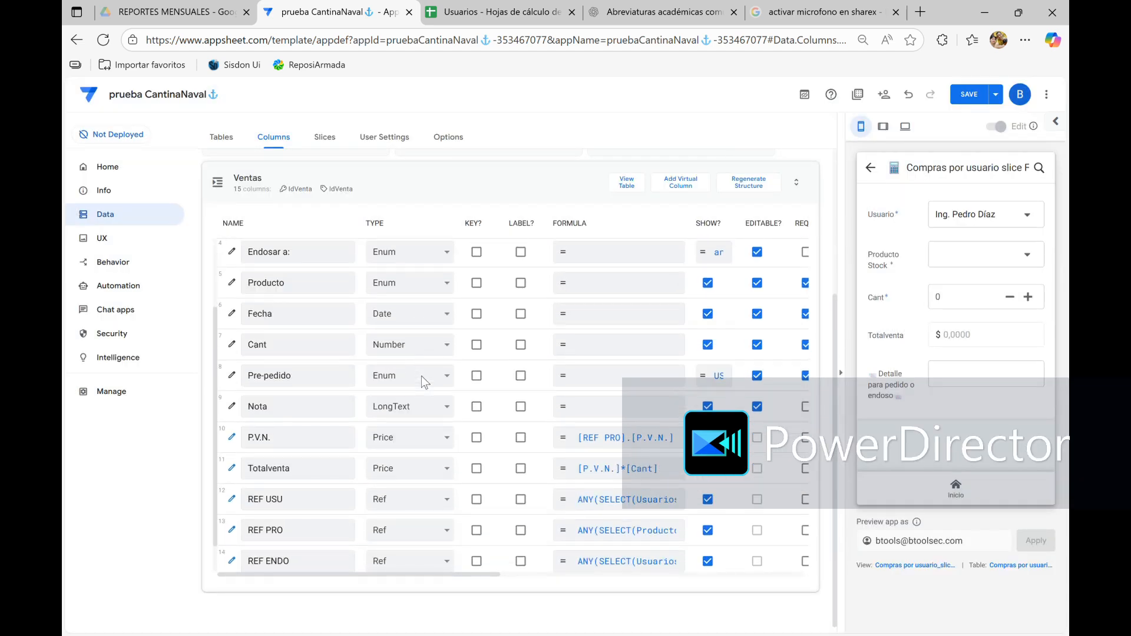
{"action": "scroll", "coordinate": [422, 376], "scroll_direction": "up", "scroll_amount": 2}
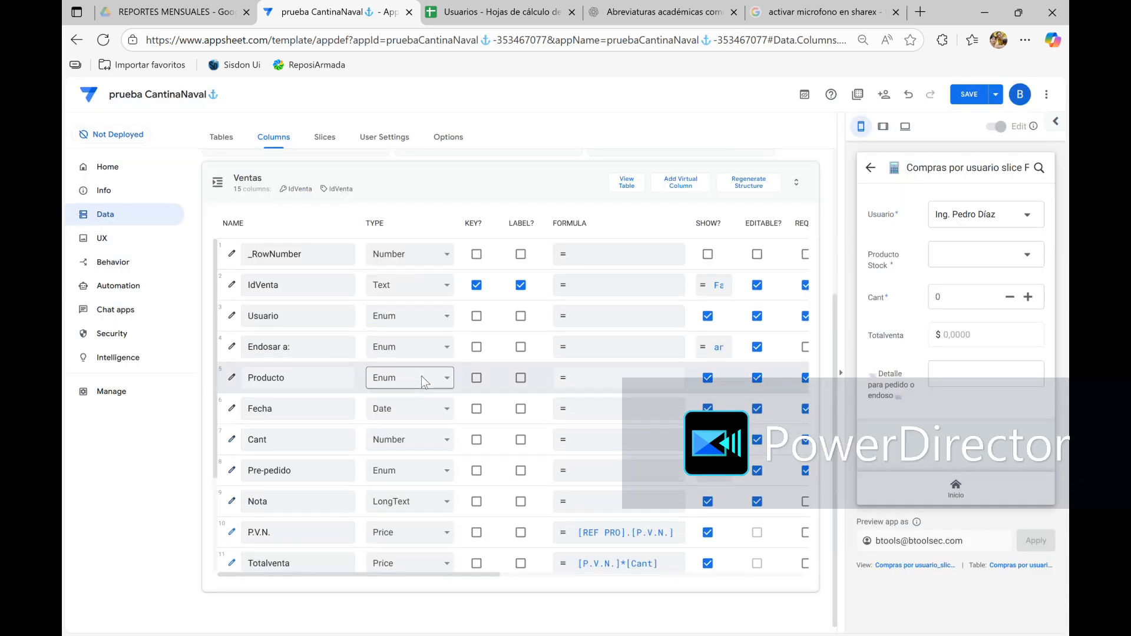
{"action": "left_click", "coordinate": [963, 99]}
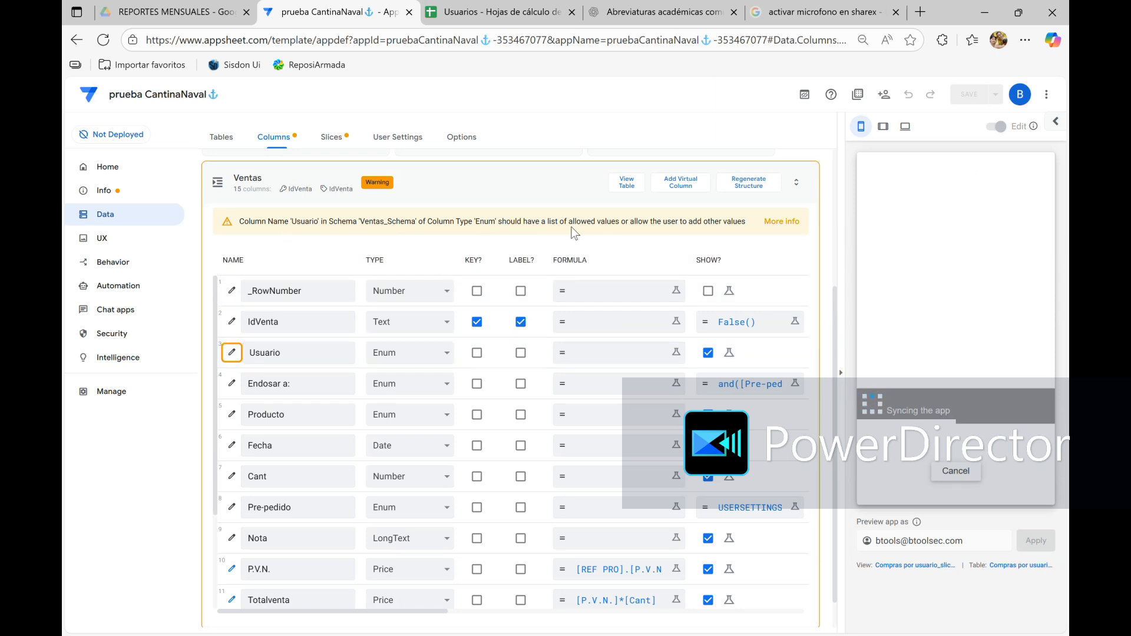
Check the Usuario column's Allow other values and Auto-complete options, and collapse the Ventas table
{"action": "left_click", "coordinate": [232, 353]}
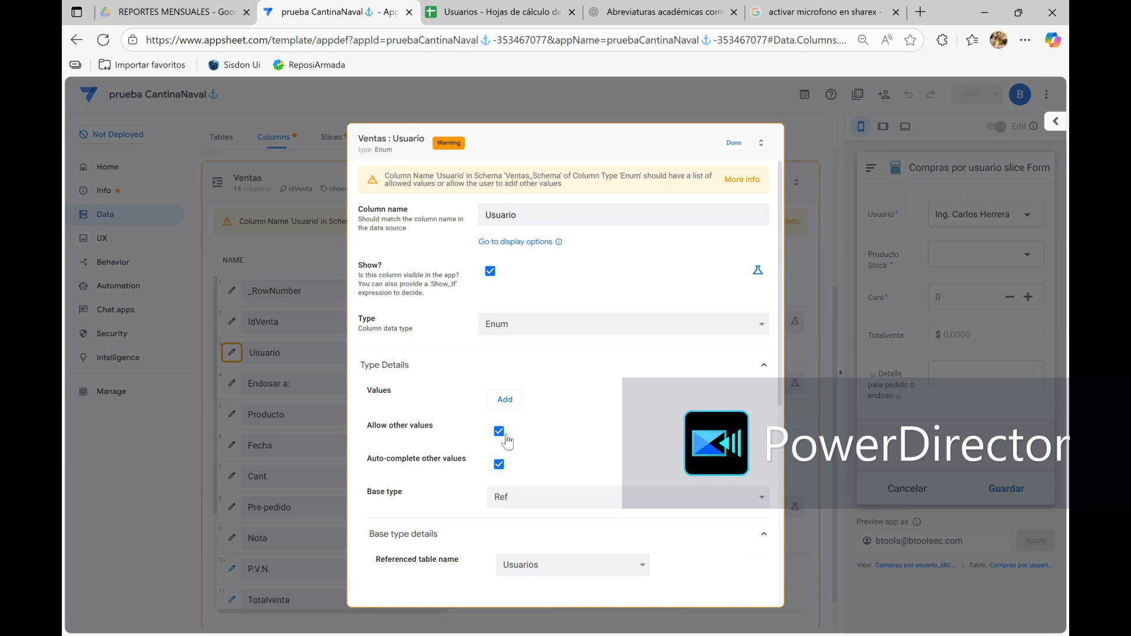
{"action": "left_click", "coordinate": [734, 144]}
{"action": "left_click", "coordinate": [547, 180]}
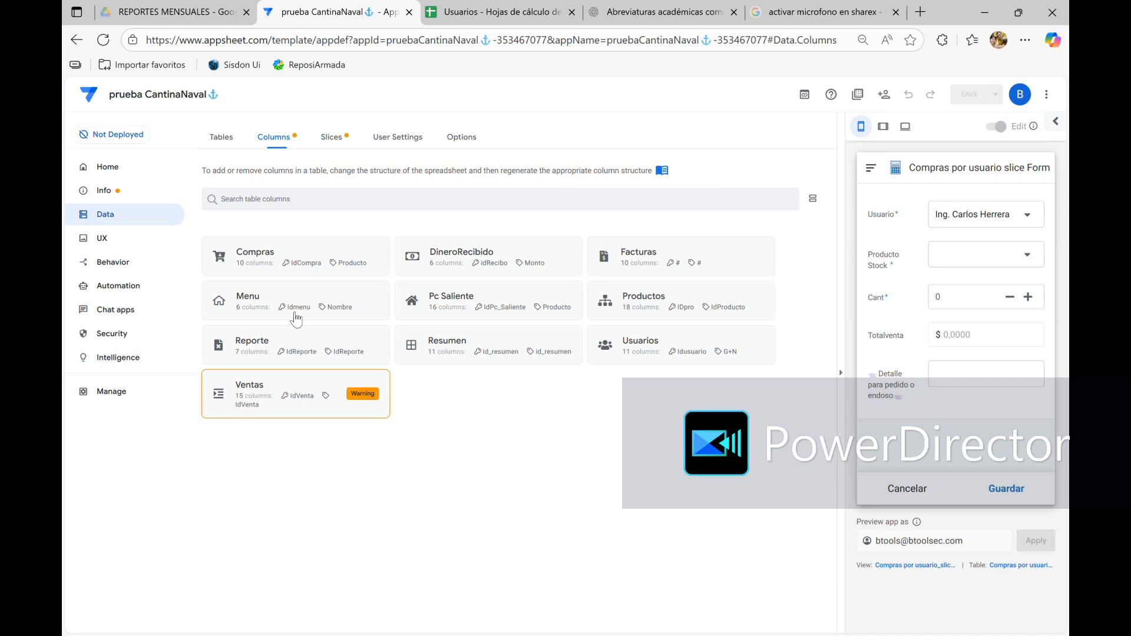
Examine the Usuarios table's columns for generated Related Ventas columns, and return to the table list
{"action": "left_click", "coordinate": [603, 352]}
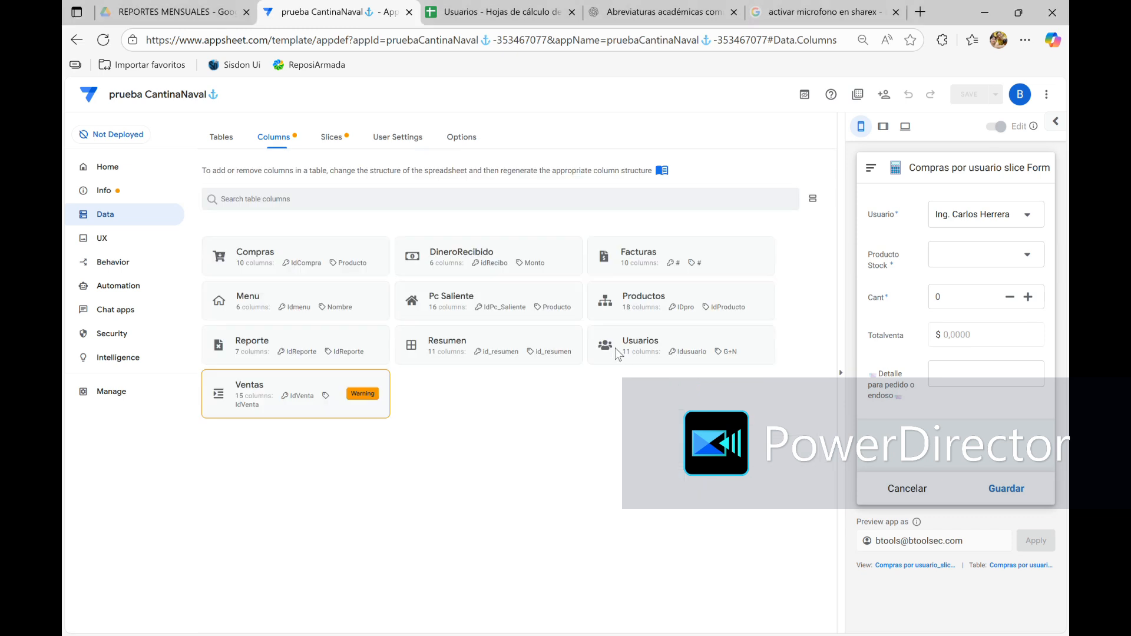
{"action": "left_click", "coordinate": [616, 351]}
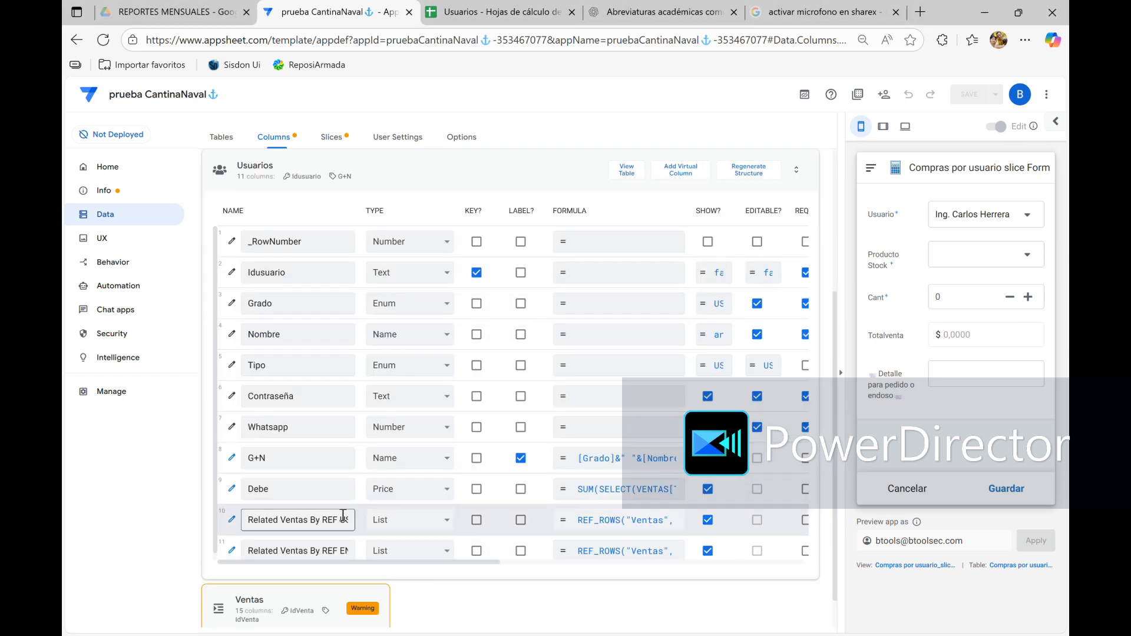
{"action": "left_click", "coordinate": [433, 178]}
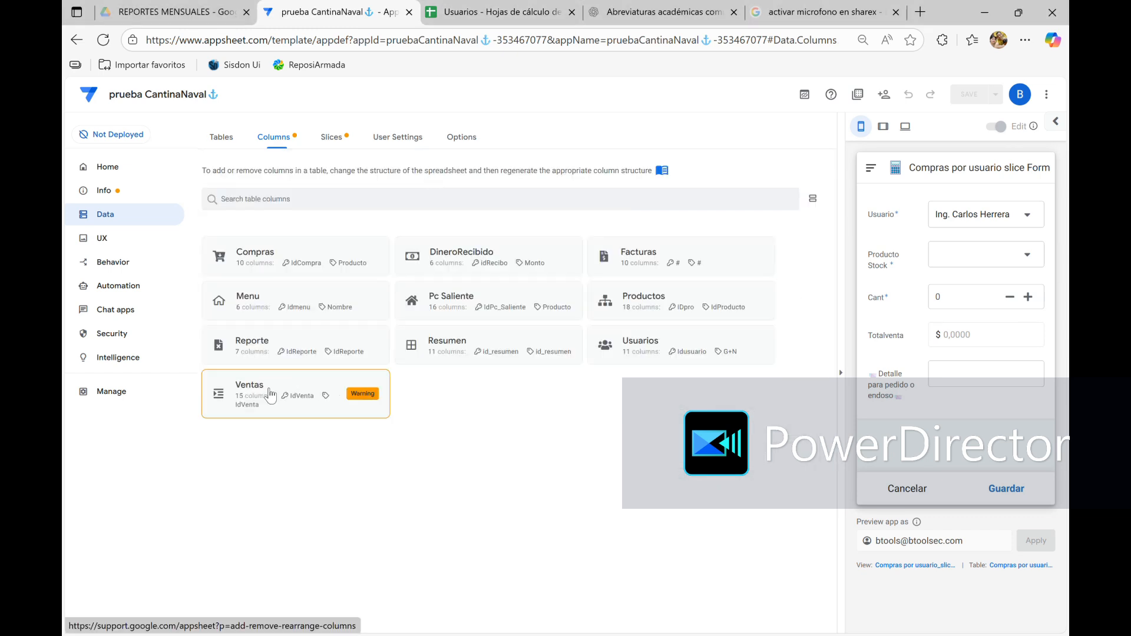
Review the Enum type details, base type and referenced table of the Ventas table's Usuario column
{"action": "left_click", "coordinate": [215, 406]}
{"action": "left_click", "coordinate": [279, 341]}
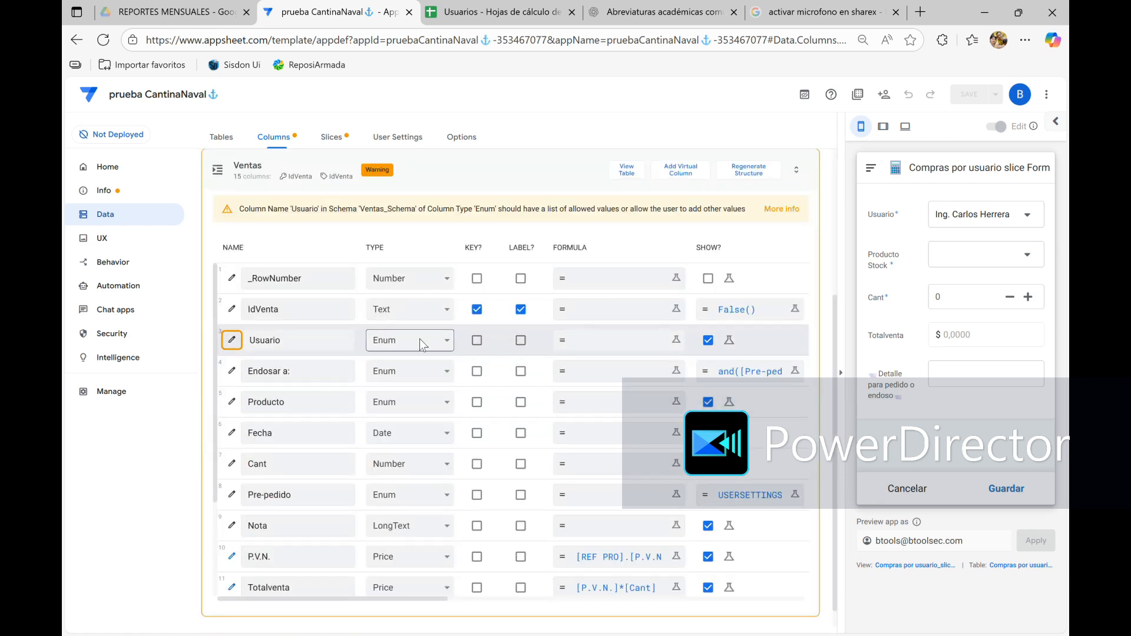
{"action": "left_click", "coordinate": [232, 340]}
{"action": "scroll", "coordinate": [498, 462], "scroll_direction": "down", "scroll_amount": 3}
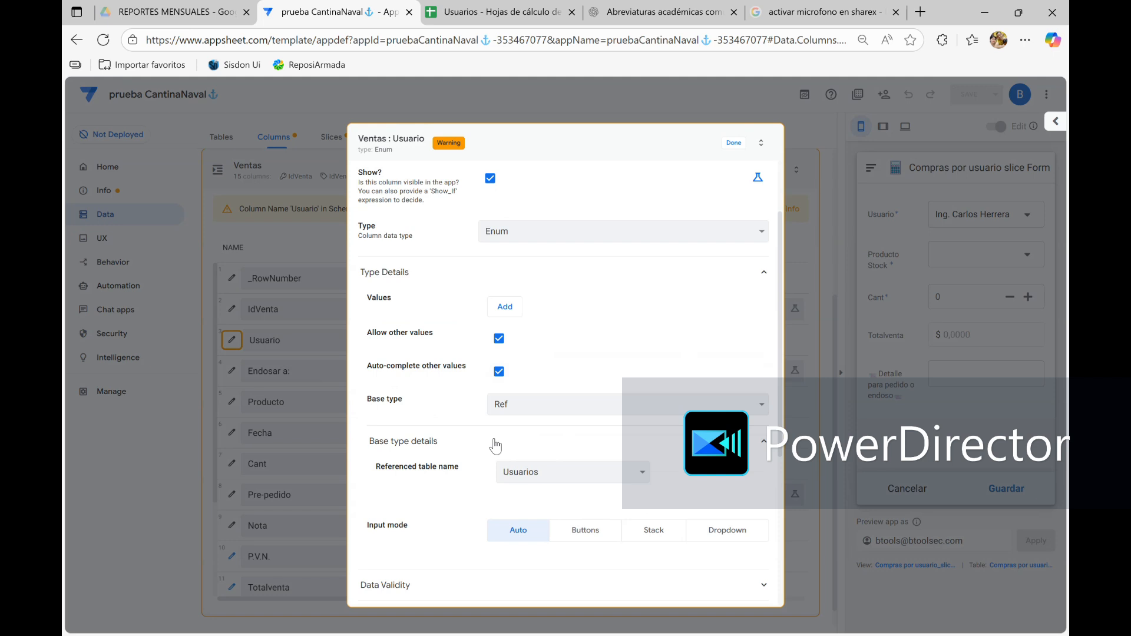
{"action": "left_click", "coordinate": [733, 143]}
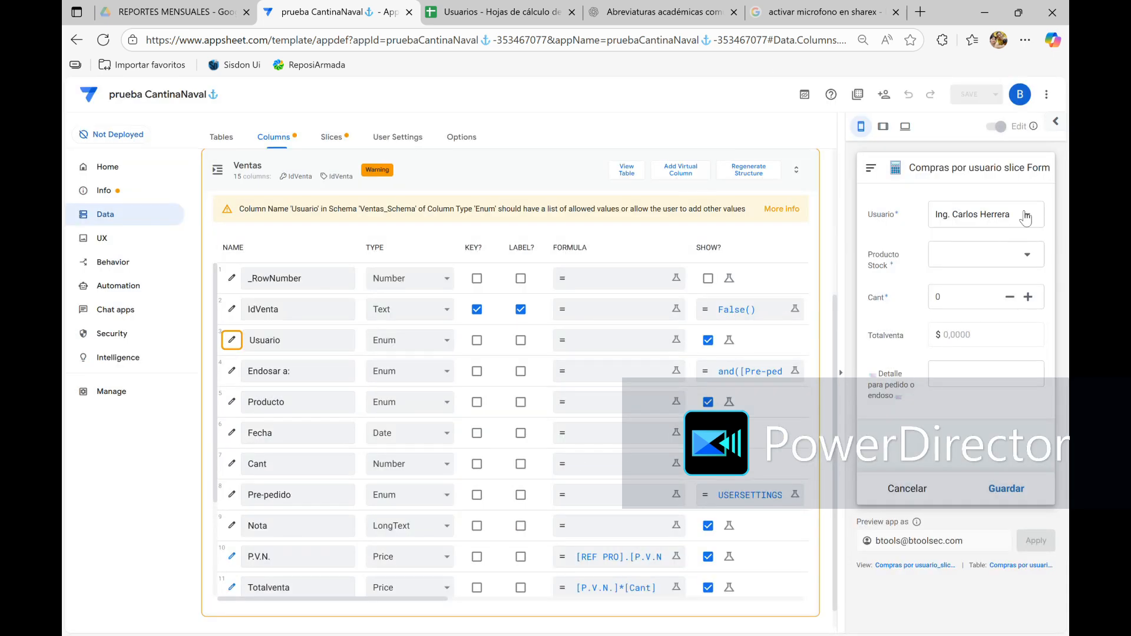
Browse the user choices of the Usuario field in the app preview's form
{"action": "left_click", "coordinate": [990, 215]}
{"action": "scroll", "coordinate": [912, 337], "scroll_direction": "down", "scroll_amount": 10}
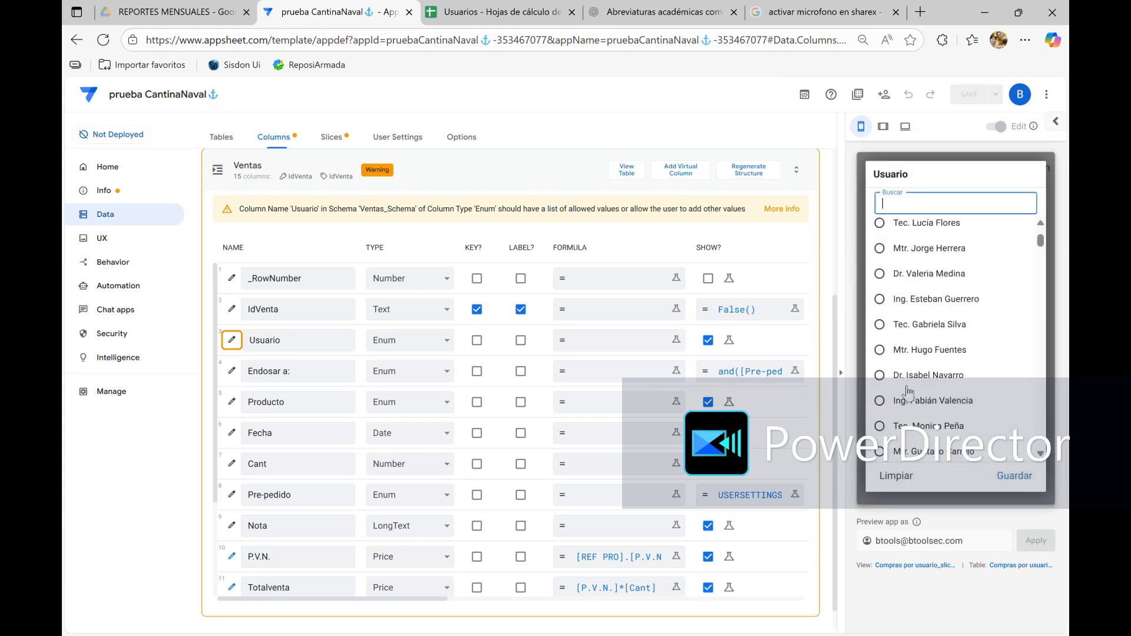
{"action": "scroll", "coordinate": [909, 394], "scroll_direction": "down", "scroll_amount": 15}
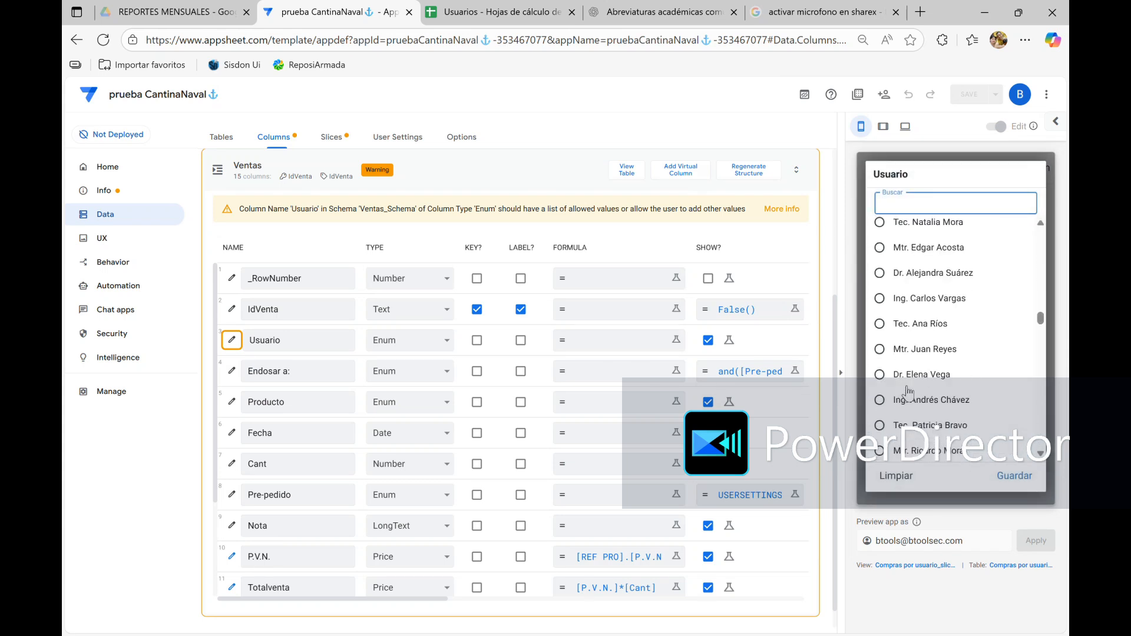
{"action": "scroll", "coordinate": [909, 394], "scroll_direction": "up", "scroll_amount": 15}
{"action": "scroll", "coordinate": [909, 394], "scroll_direction": "up", "scroll_amount": 10}
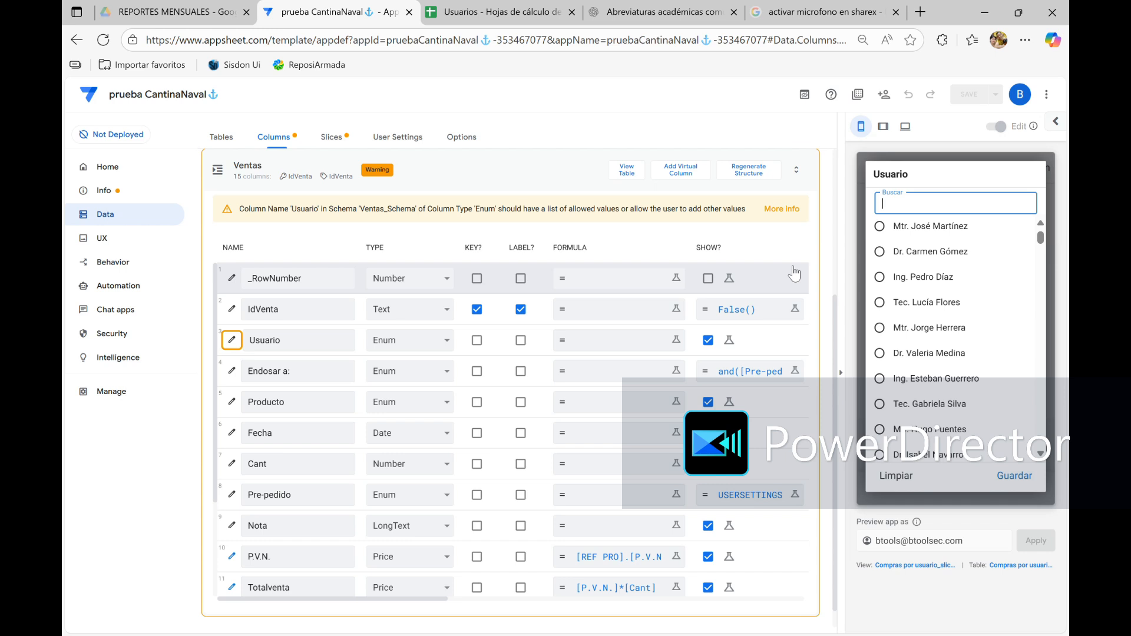
Open the app formula of the Ventas table's REF PRO column for review
{"action": "left_click", "coordinate": [878, 583]}
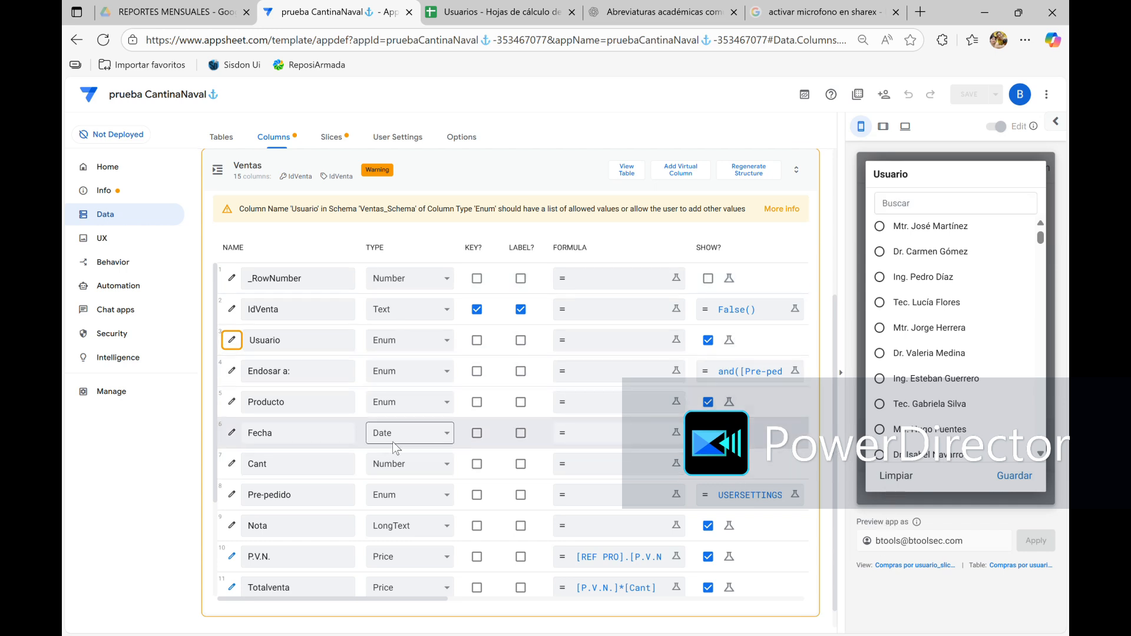
{"action": "scroll", "coordinate": [392, 442], "scroll_direction": "down", "scroll_amount": 2}
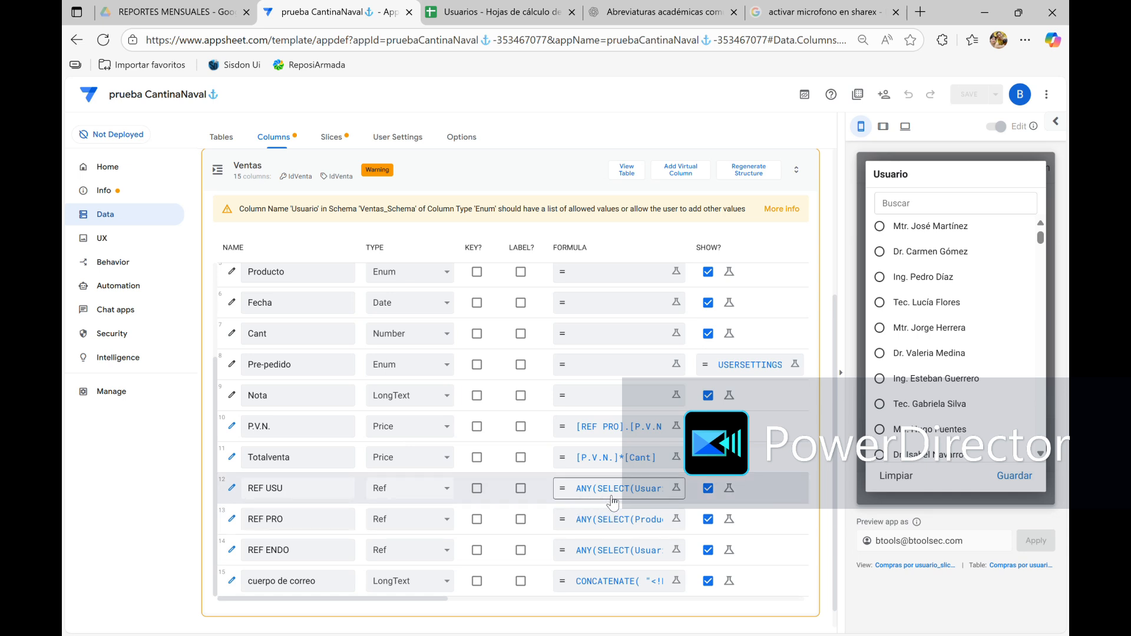
{"action": "left_click", "coordinate": [612, 523]}
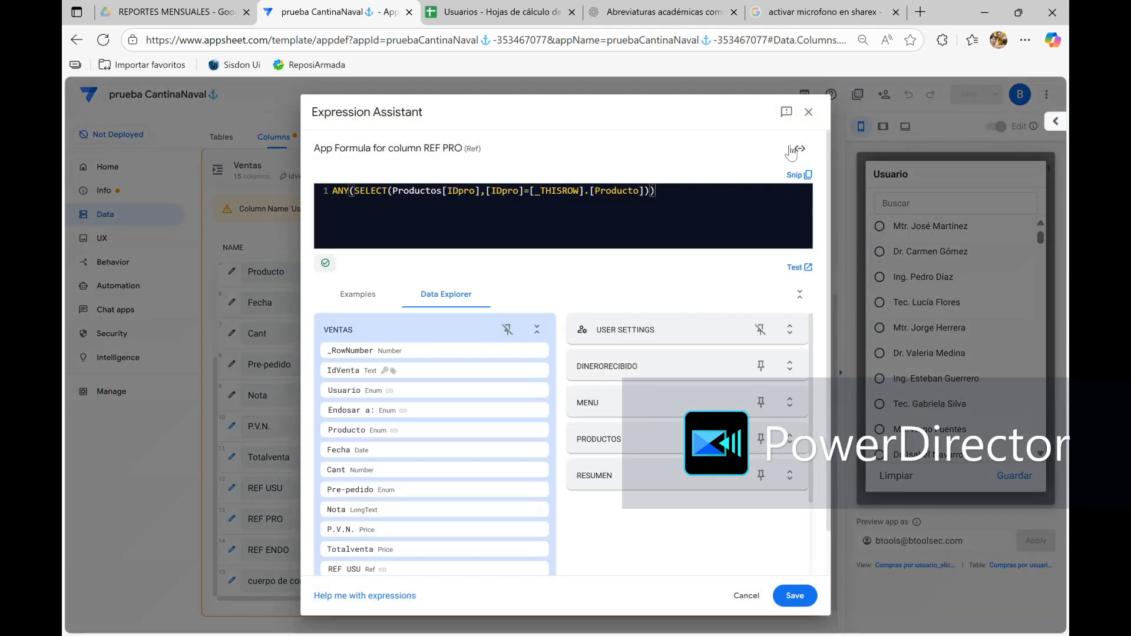
Close the REF PRO formula and examine the generated Related Ventas columns in the Usuarios table
{"action": "left_click", "coordinate": [809, 113]}
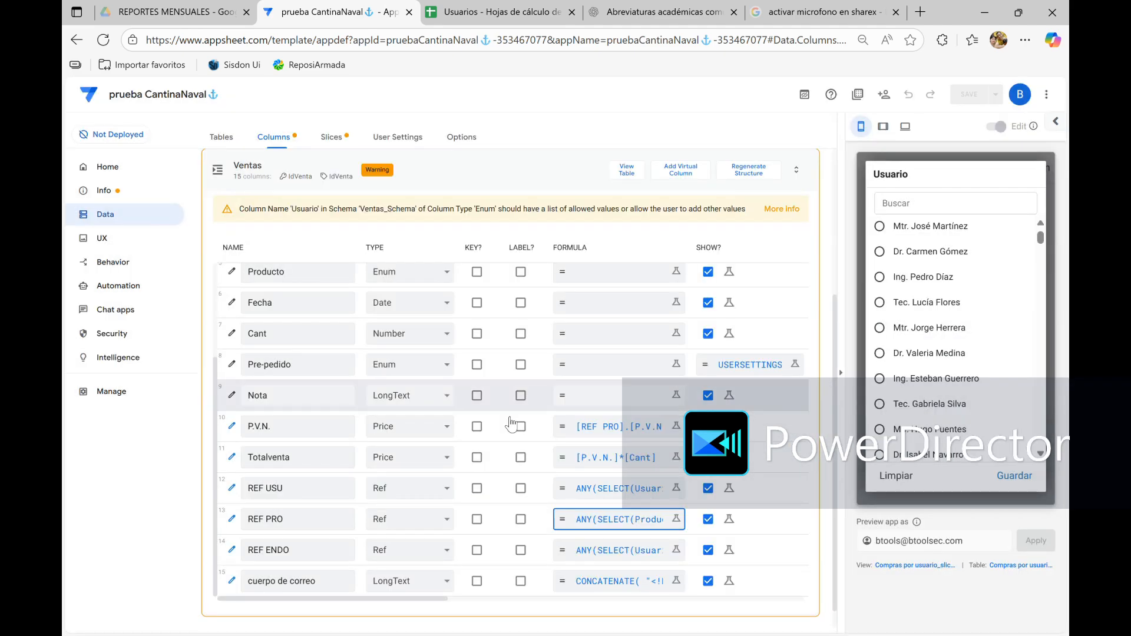
{"action": "scroll", "coordinate": [443, 417], "scroll_direction": "up", "scroll_amount": 3}
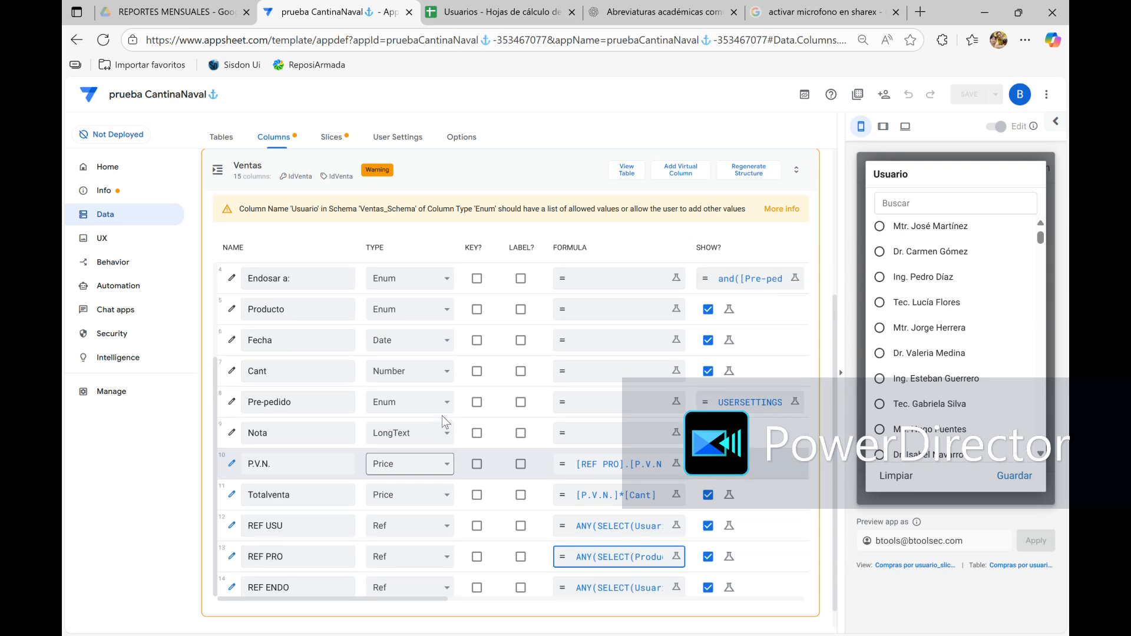
{"action": "left_click", "coordinate": [476, 169]}
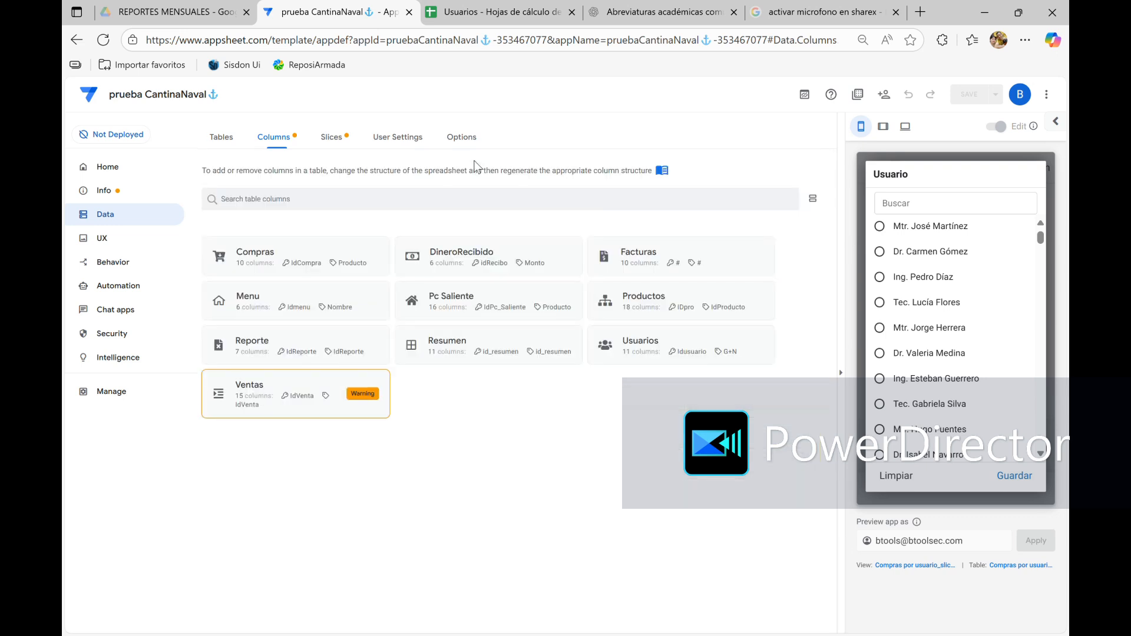
{"action": "left_click", "coordinate": [629, 350]}
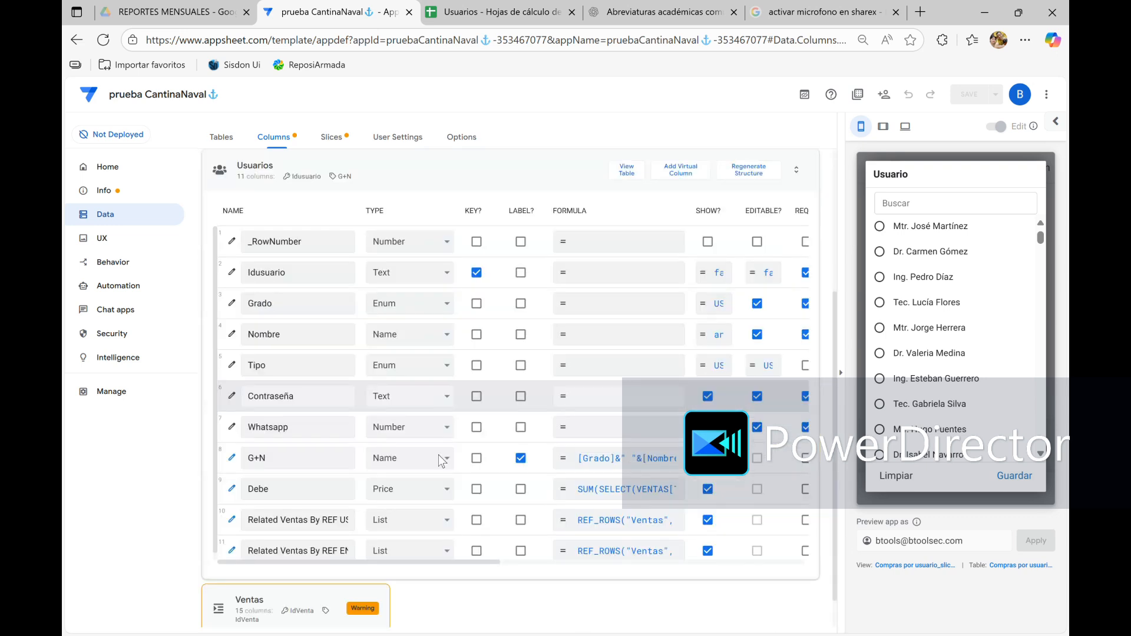
{"action": "scroll", "coordinate": [344, 501], "scroll_direction": "down", "scroll_amount": 1}
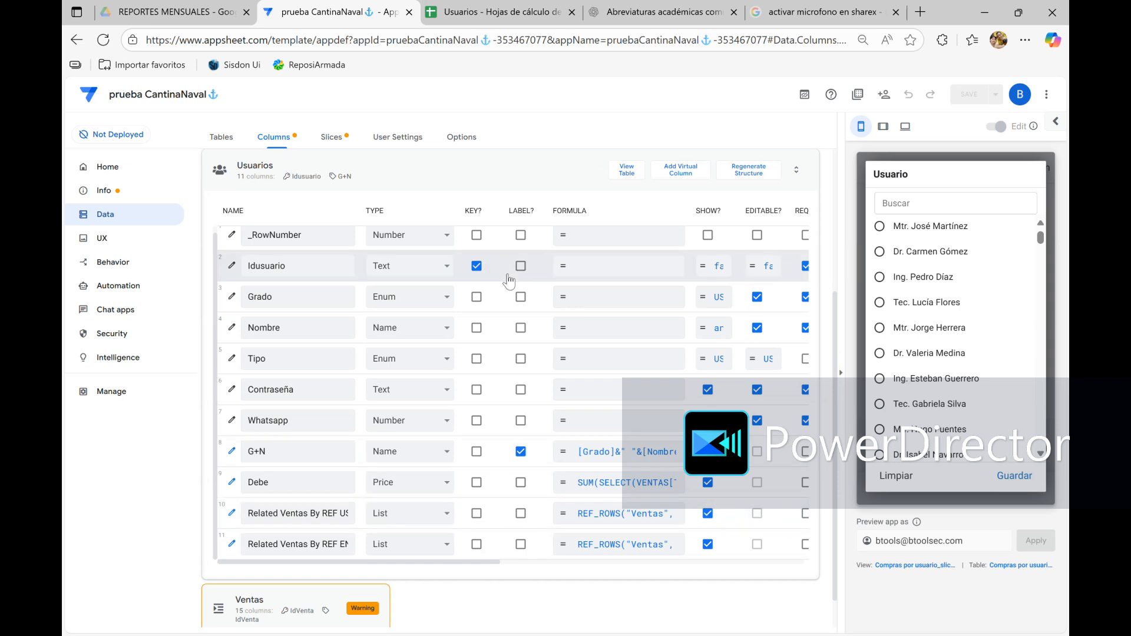
{"action": "scroll", "coordinate": [512, 271], "scroll_direction": "up", "scroll_amount": 1}
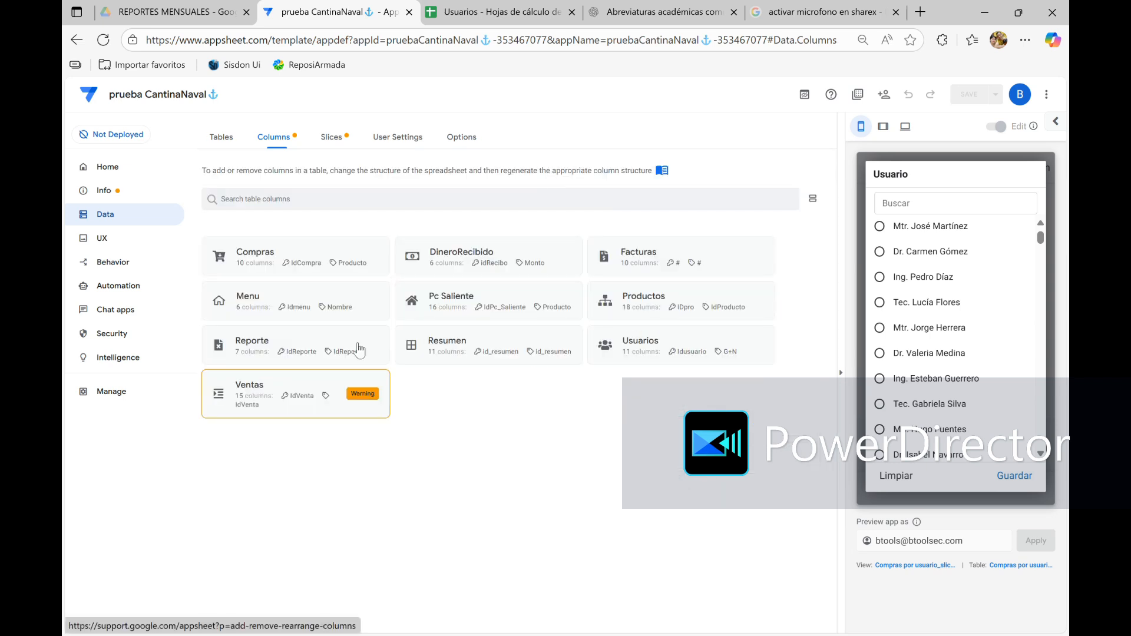
Add a virtual column named "ref prueba" to the Ventas table
{"action": "left_click", "coordinate": [247, 407]}
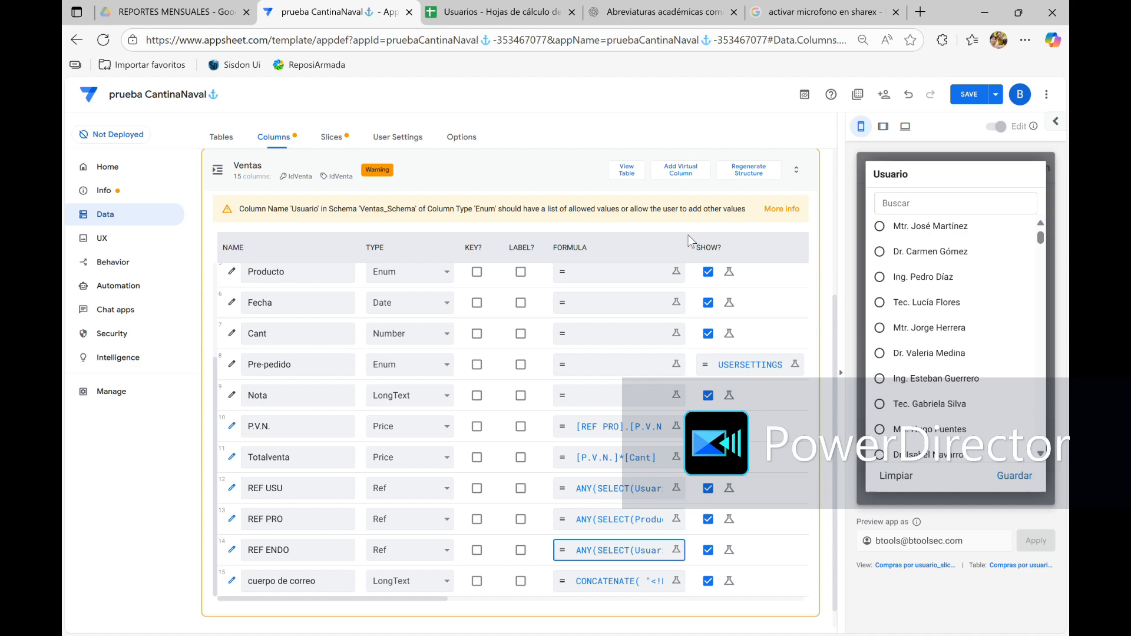
{"action": "left_click", "coordinate": [696, 172]}
{"action": "left_click_drag", "start_coordinate": [578, 189], "coordinate": [460, 187]}
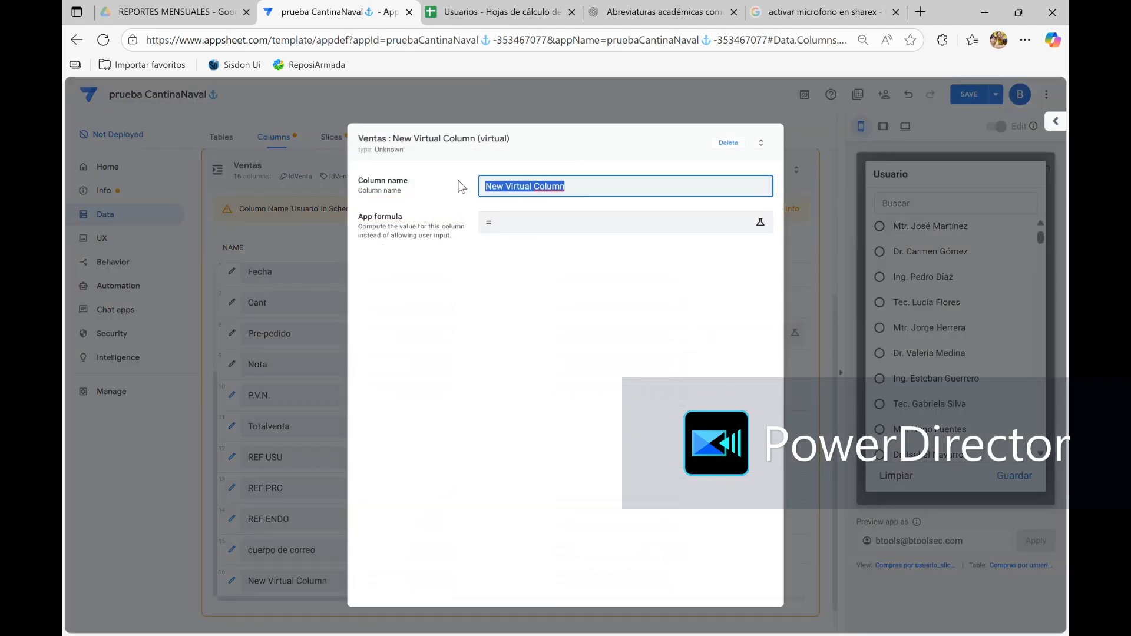
{"action": "type", "text": "ref rueba"}
{"action": "key", "text": "BackSpace"}
{"action": "key", "text": "BackSpace"}
{"action": "key", "text": "BackSpace"}
{"action": "key", "text": "BackSpace"}
{"action": "key", "text": "BackSpace"}
{"action": "key", "text": "BackSpace"}
{"action": "type", "text": "prueba"}
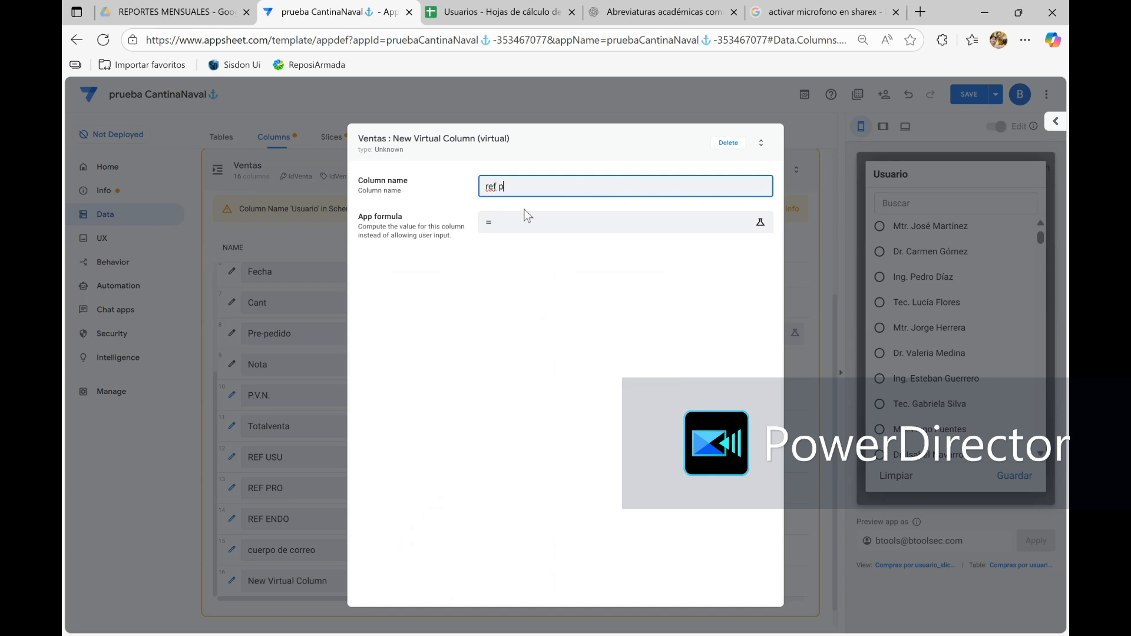
Start the ref prueba column's app formula with a SELECT over Usuarios[Idusuario]
{"action": "left_click", "coordinate": [519, 229]}
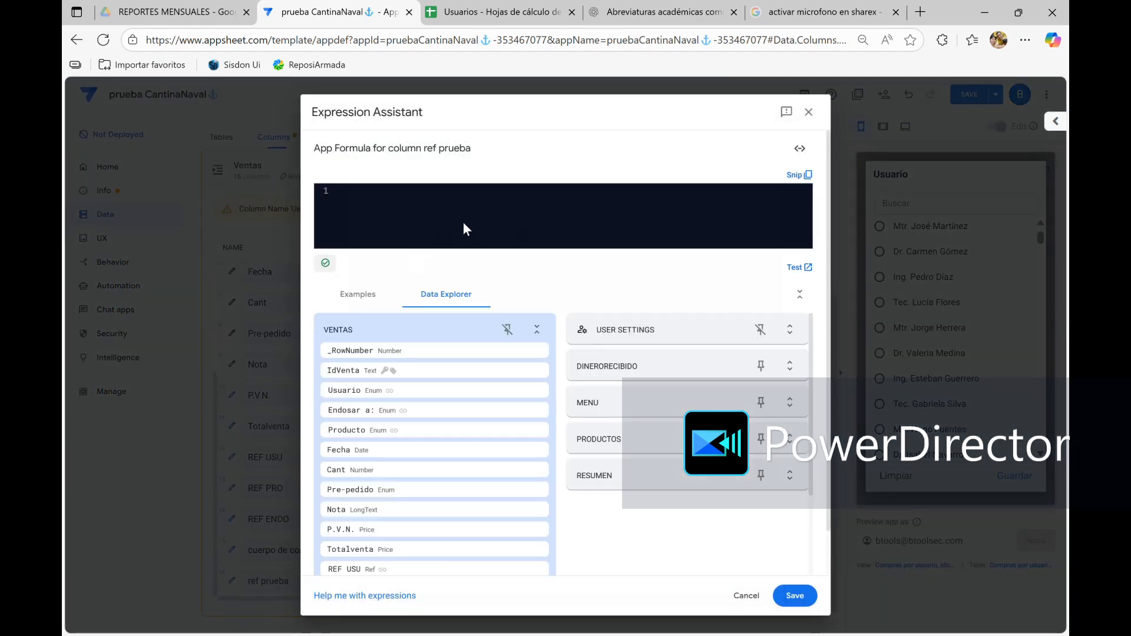
{"action": "type", "text": "sele"}
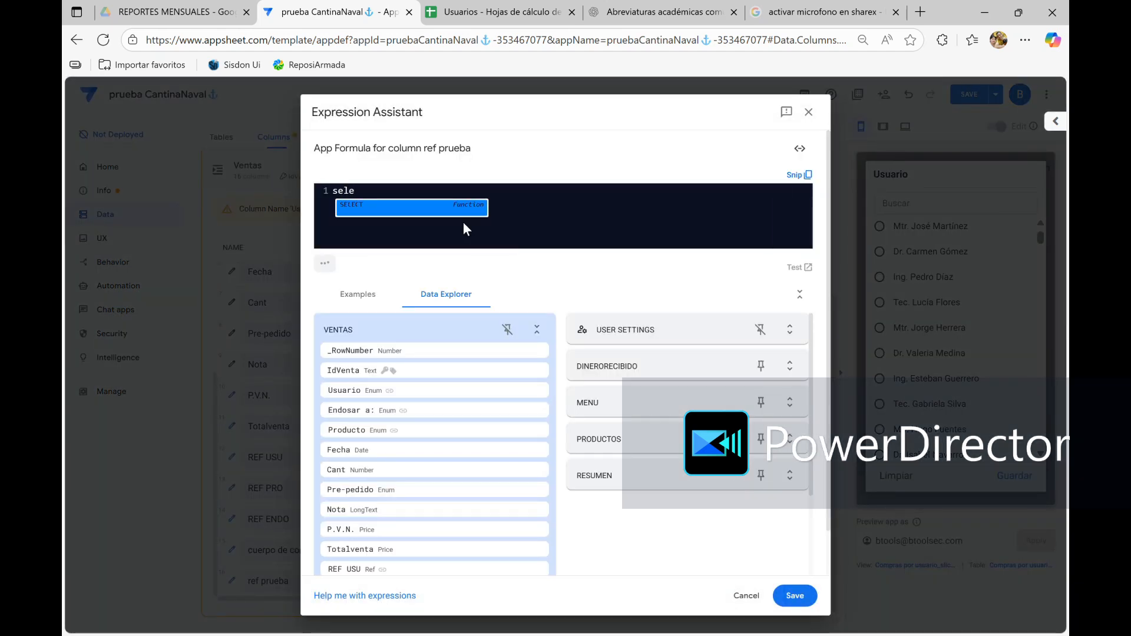
{"action": "key", "text": "Return"}
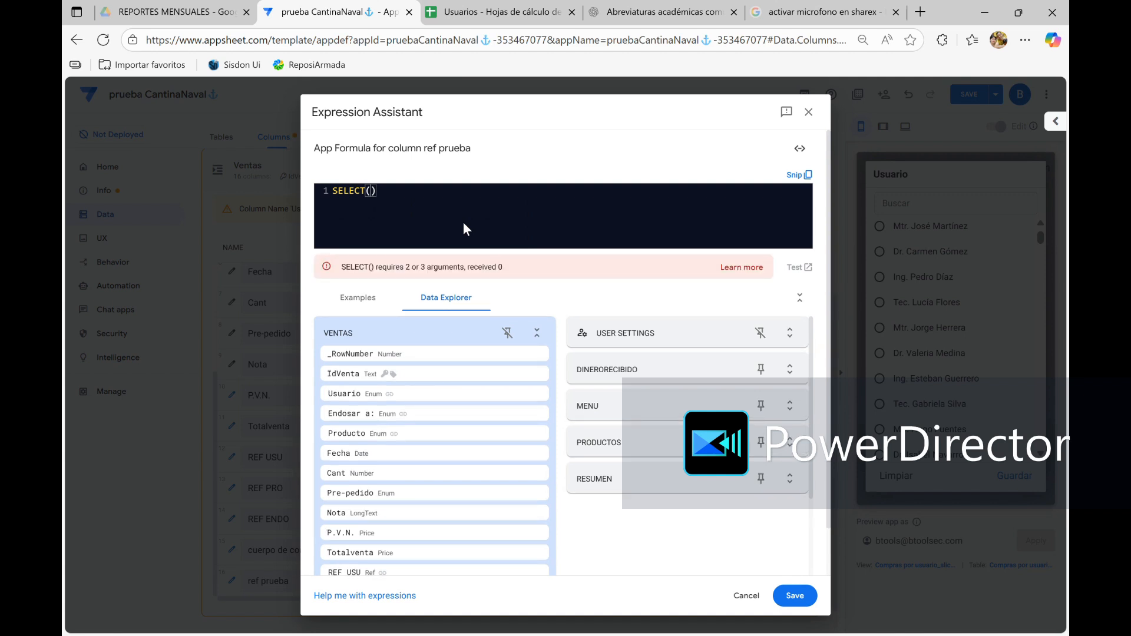
{"action": "type", "text": "us"}
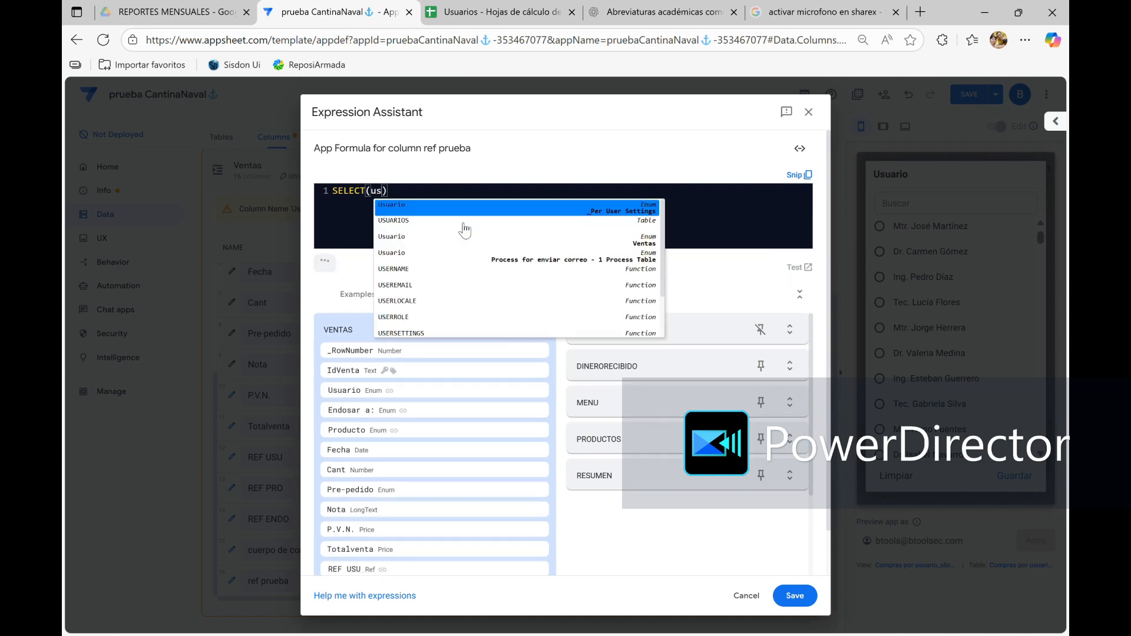
{"action": "left_click", "coordinate": [429, 223]}
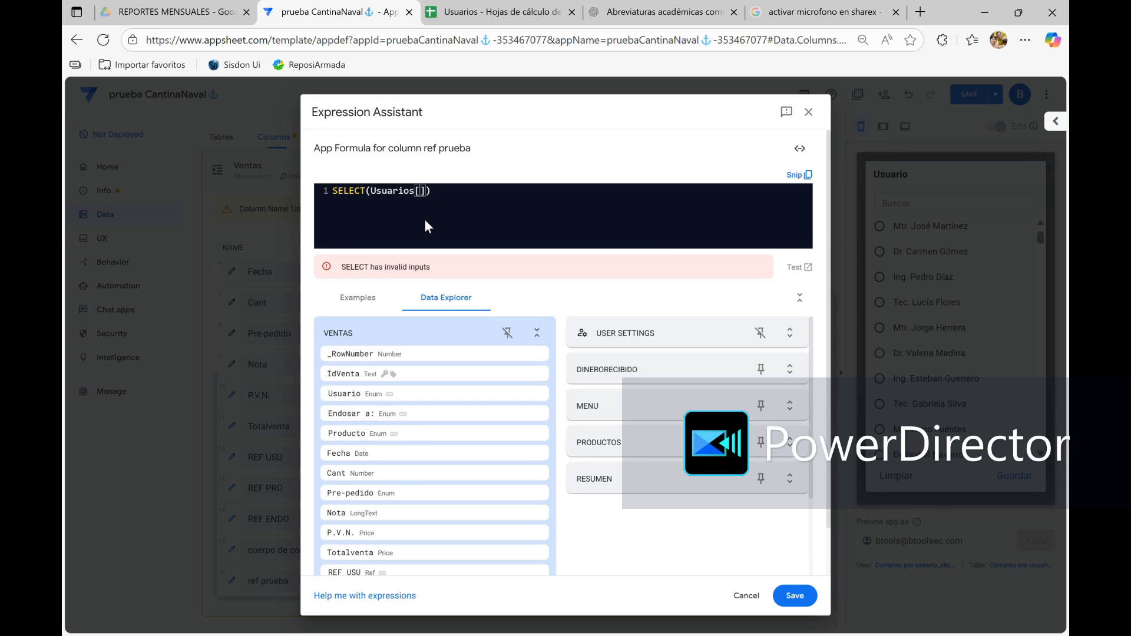
{"action": "scroll", "coordinate": [616, 439], "scroll_direction": "down", "scroll_amount": 4}
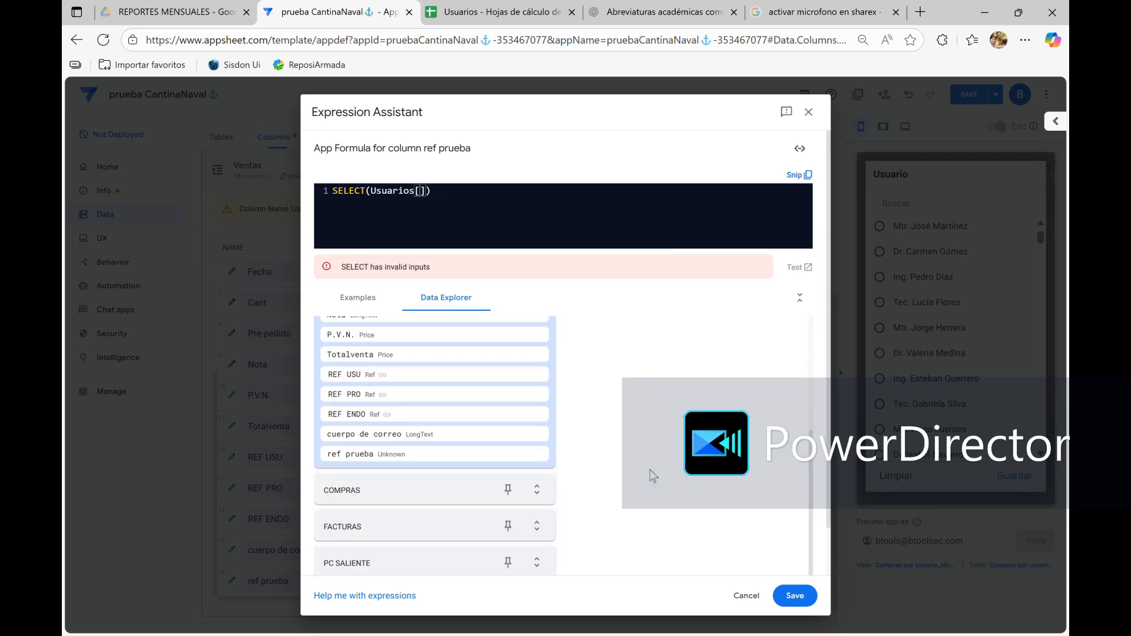
{"action": "type", "text": "id"}
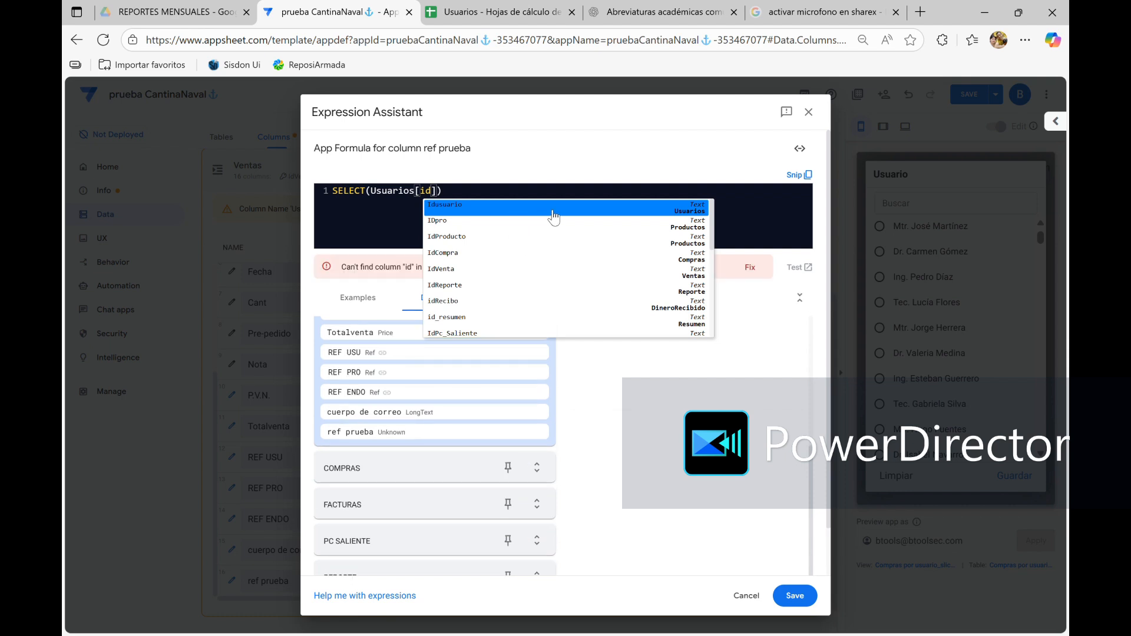
{"action": "left_click", "coordinate": [510, 214]}
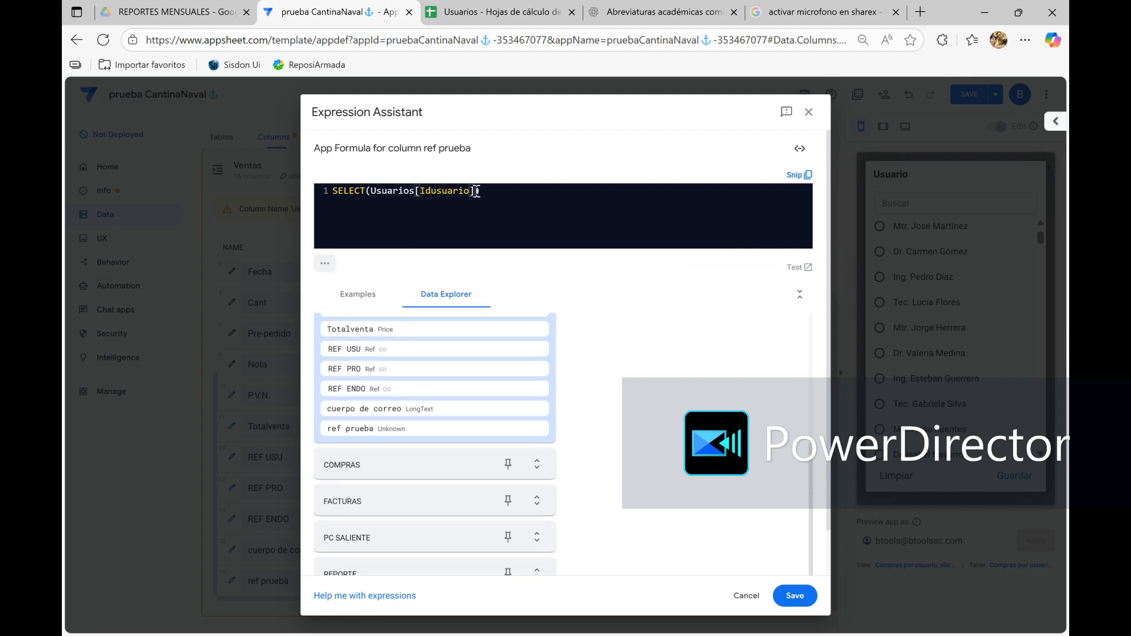
Add [Idusuario] as the start of the SELECT's second argument
{"action": "type", "text": ")"}
{"action": "type", "text": ","}
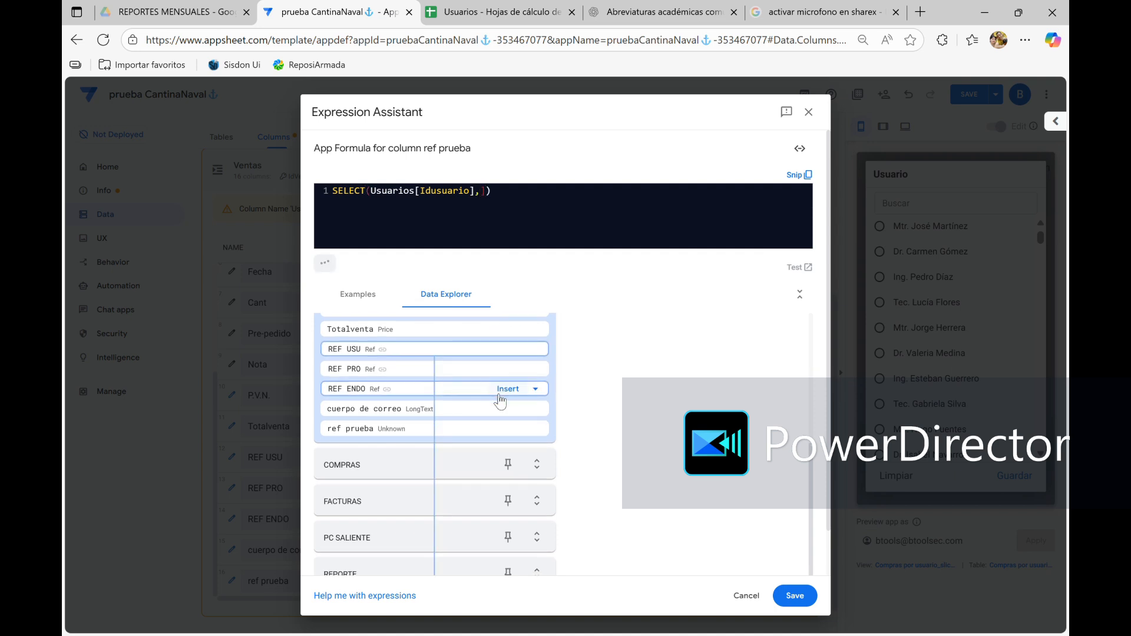
{"action": "key", "text": "BackSpace"}
{"action": "type", "text": "["}
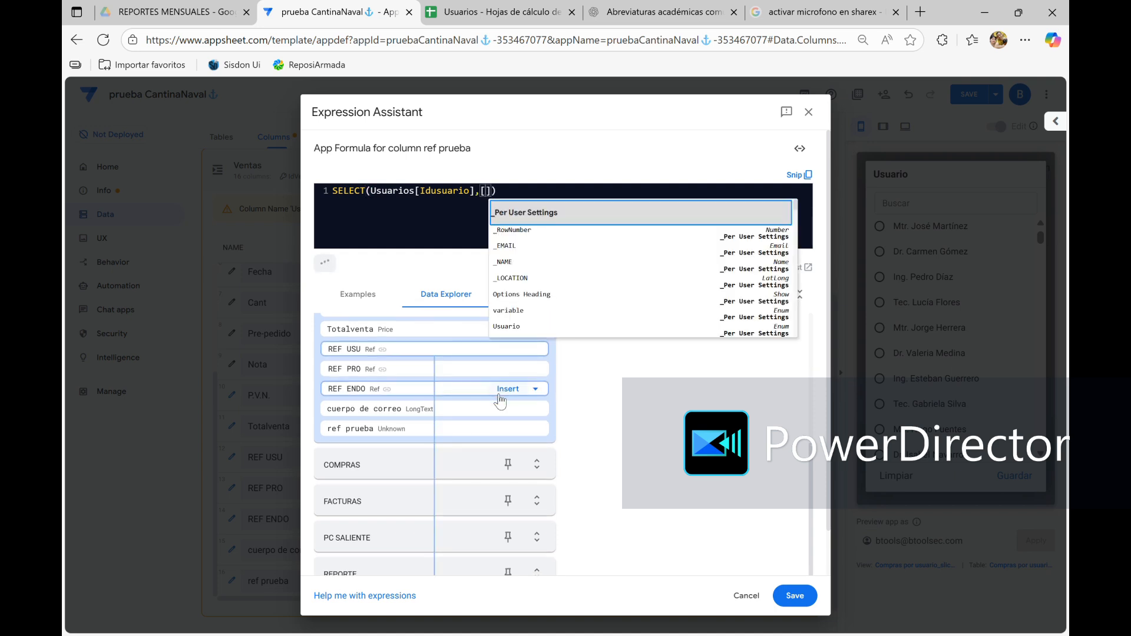
{"action": "type", "text": "id"}
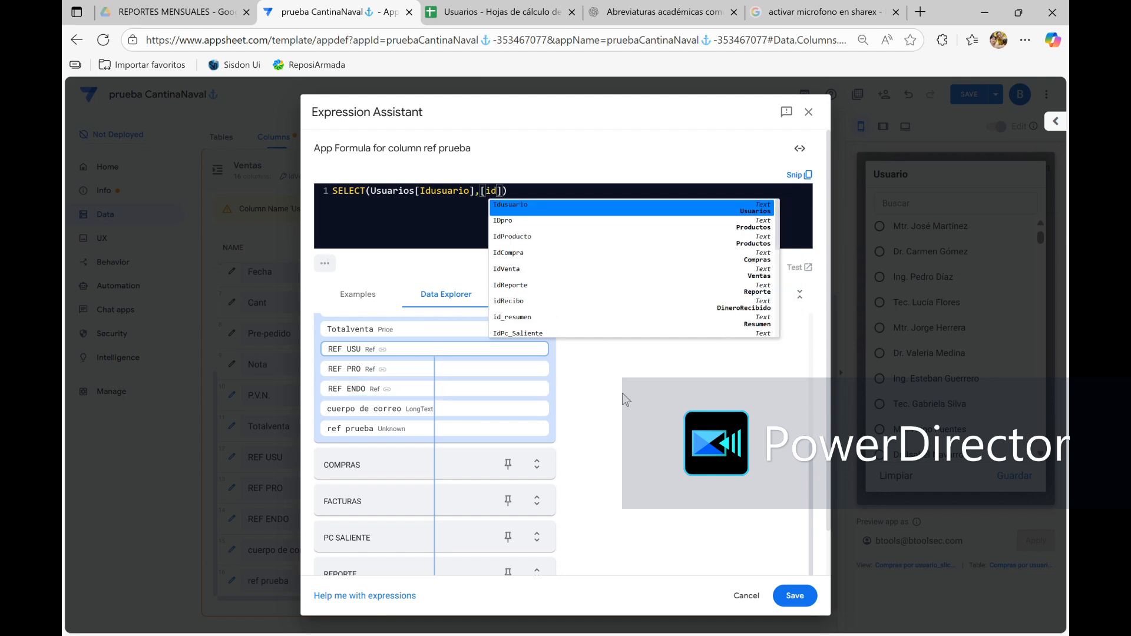
{"action": "left_click", "coordinate": [530, 206]}
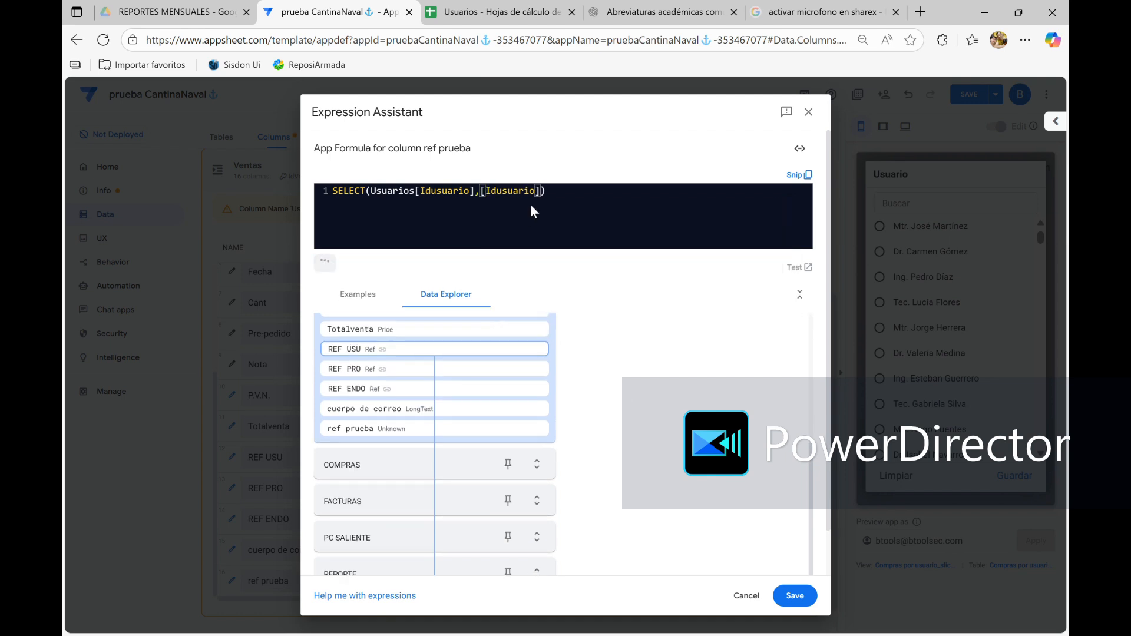
Complete the SELECT condition by equating [Idusuario] with [_THISROW].[Usuario]
{"action": "type", "text": "="}
{"action": "type", "text": "["}
{"action": "type", "text": "_th"}
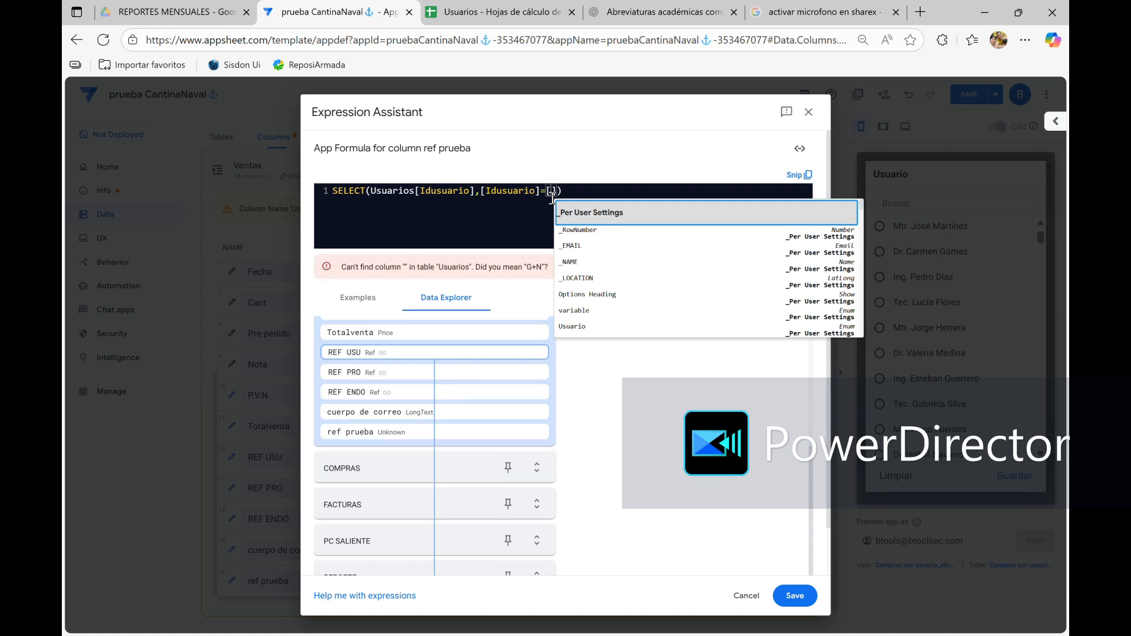
{"action": "type", "text": "is"}
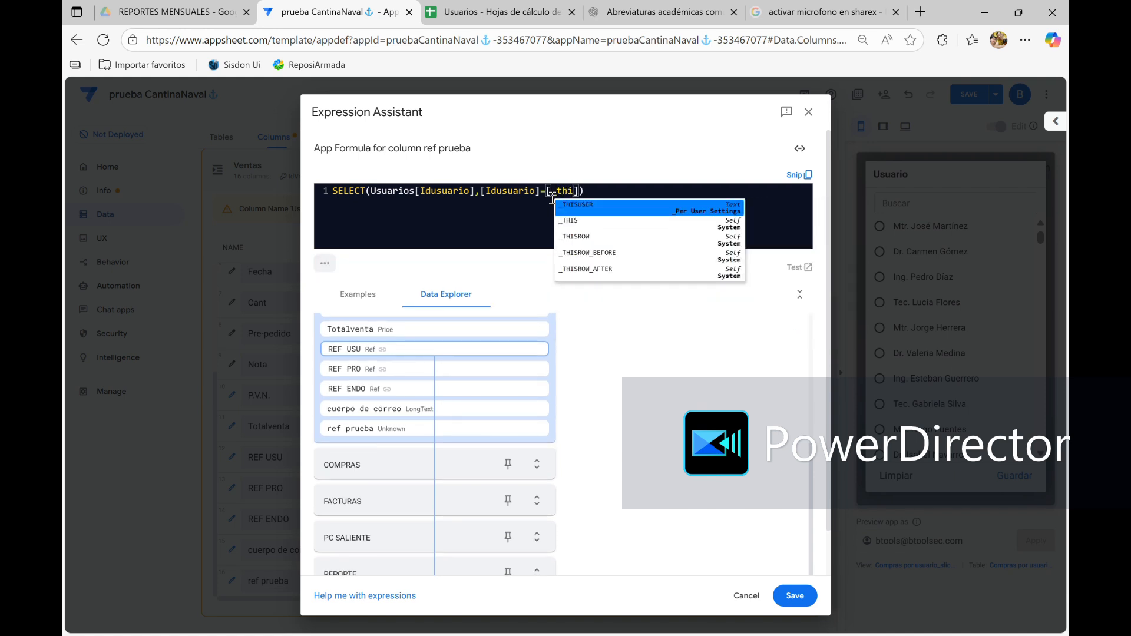
{"action": "left_click", "coordinate": [579, 240]}
{"action": "type", "text": ".["}
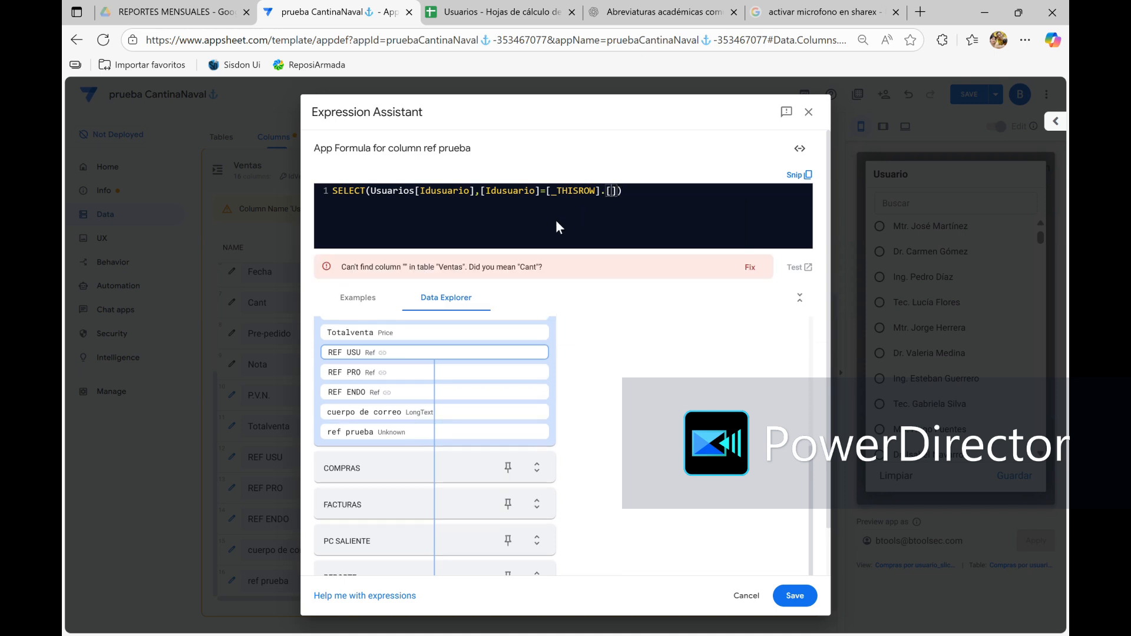
{"action": "scroll", "coordinate": [497, 389], "scroll_direction": "up", "scroll_amount": 3}
{"action": "scroll", "coordinate": [496, 388], "scroll_direction": "up", "scroll_amount": 2}
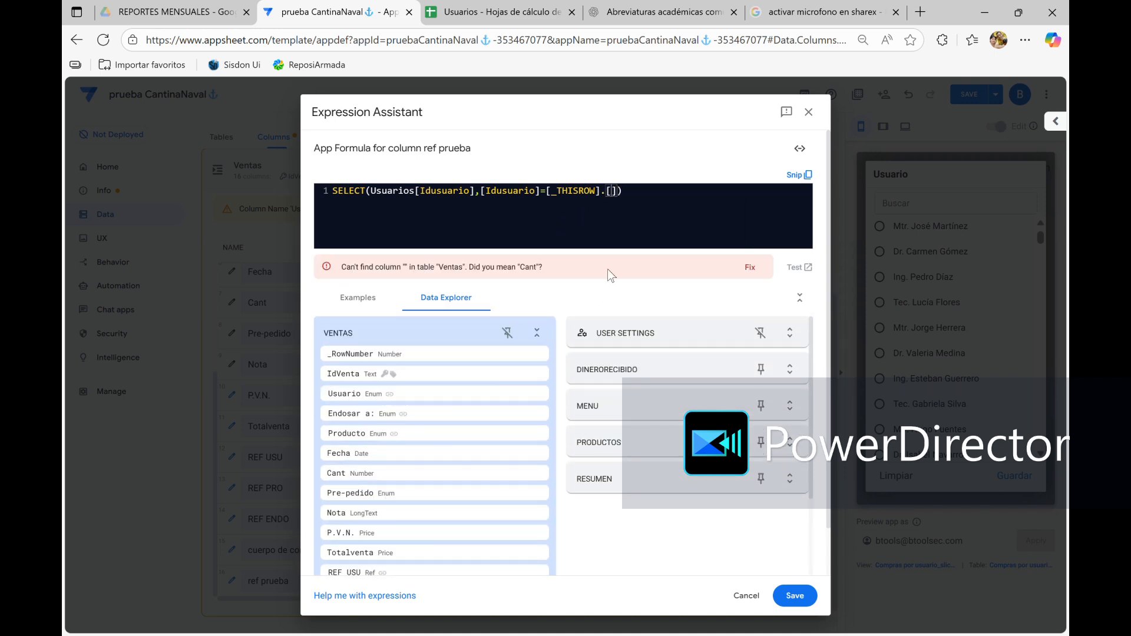
{"action": "type", "text": "usu"}
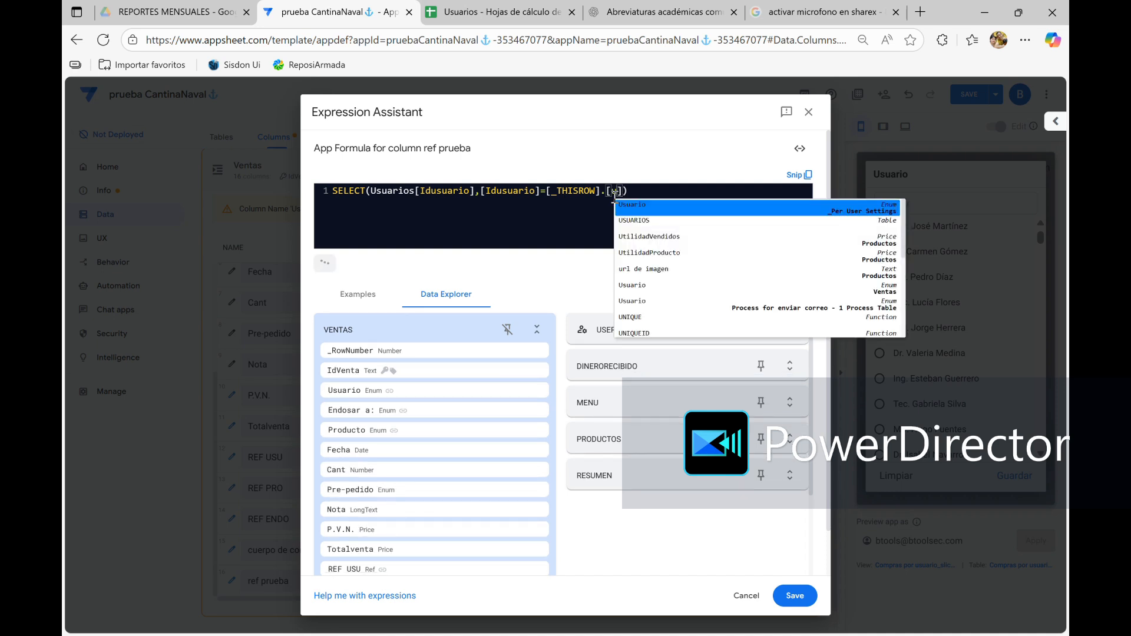
{"action": "left_click", "coordinate": [641, 211]}
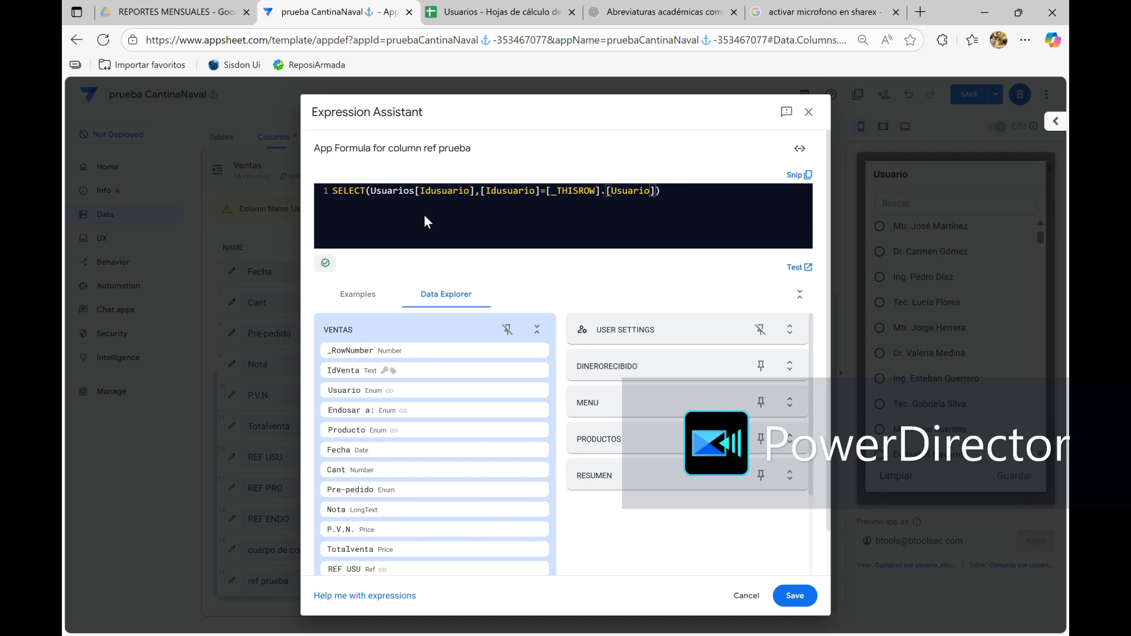
Wrap the whole SELECT expression in ANY() and save the ref prueba formula
{"action": "left_click", "coordinate": [332, 190]}
{"action": "type", "text": "("}
{"action": "type", "text": "any"}
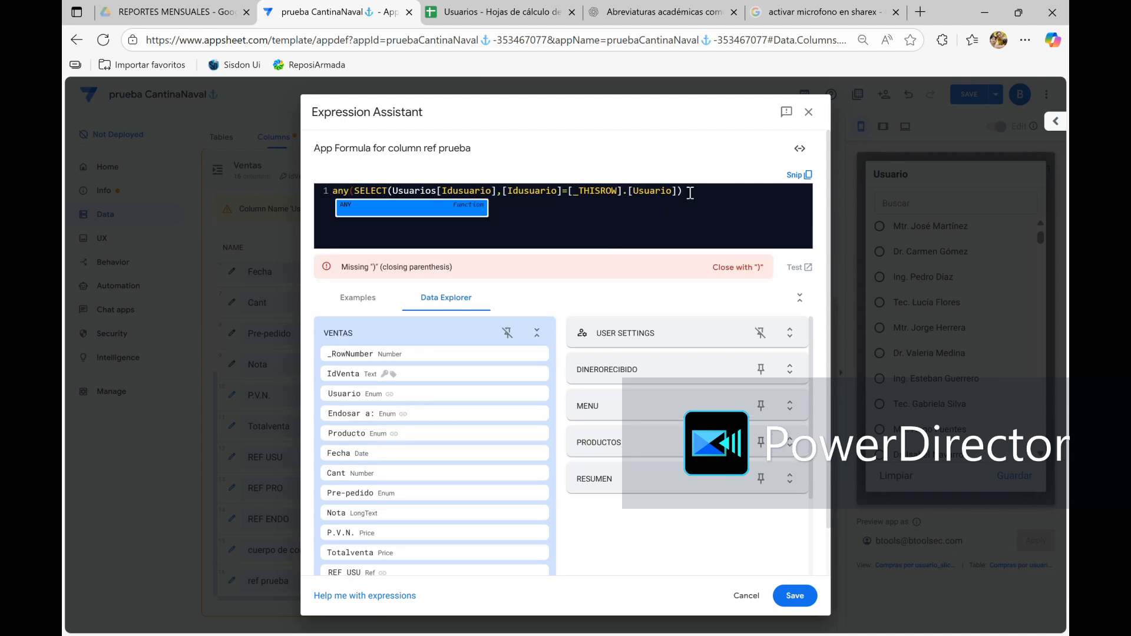
{"action": "type", "text": ")"}
{"action": "key", "text": "BackSpace"}
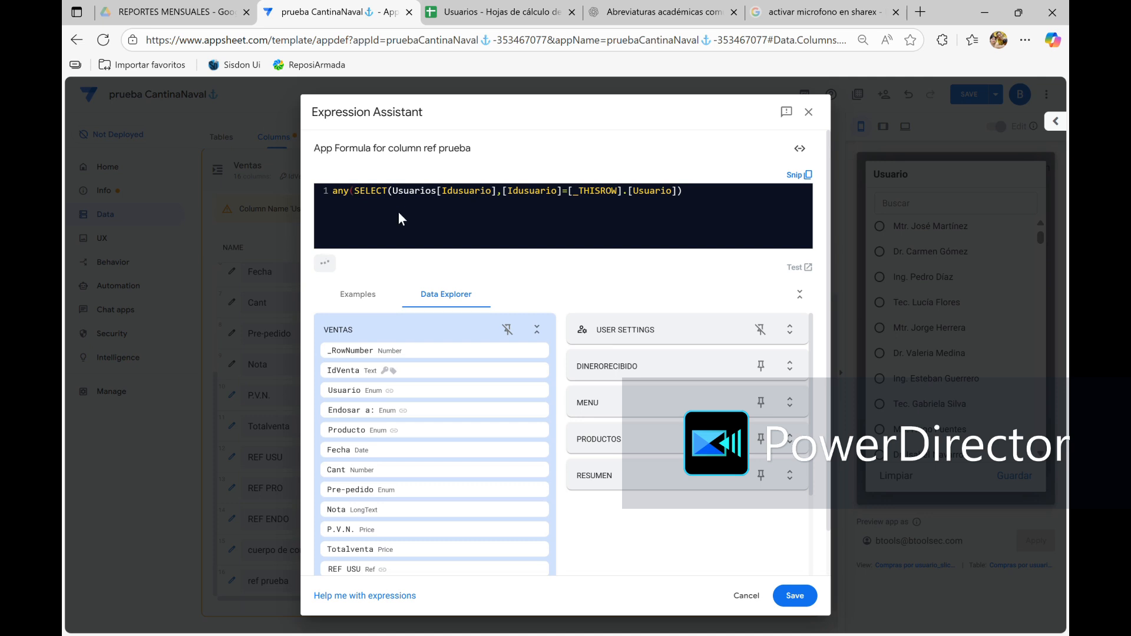
{"action": "left_click", "coordinate": [686, 191]}
{"action": "type", "text": ")"}
{"action": "left_click", "coordinate": [801, 599]}
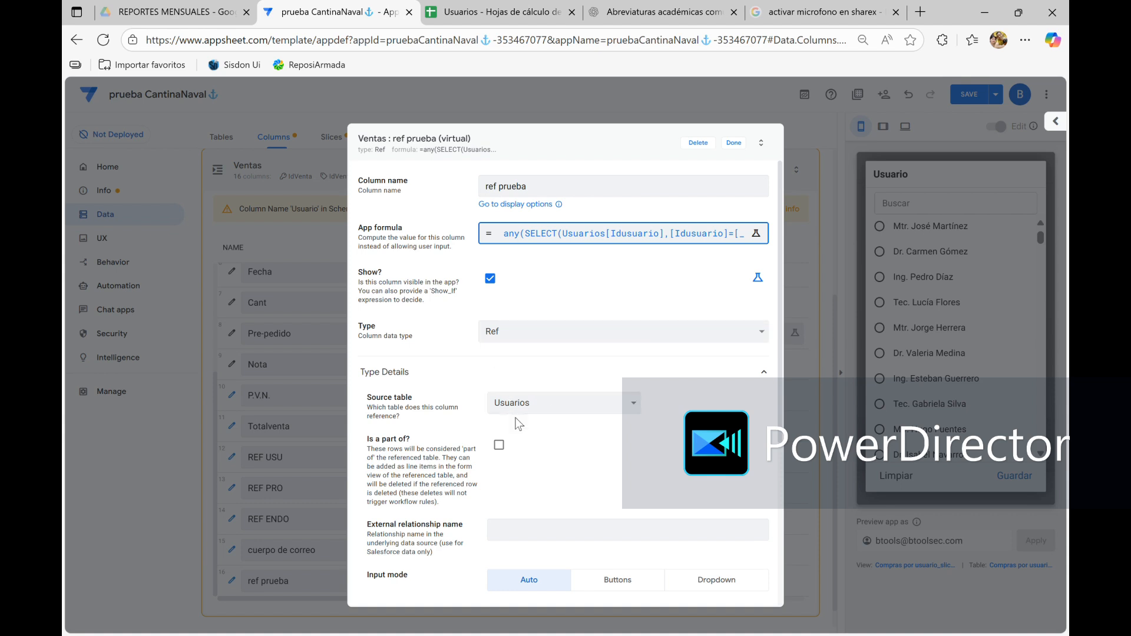
Review the ref prueba column's type details and save the app with the new column
{"action": "scroll", "coordinate": [538, 462], "scroll_direction": "down", "scroll_amount": 3}
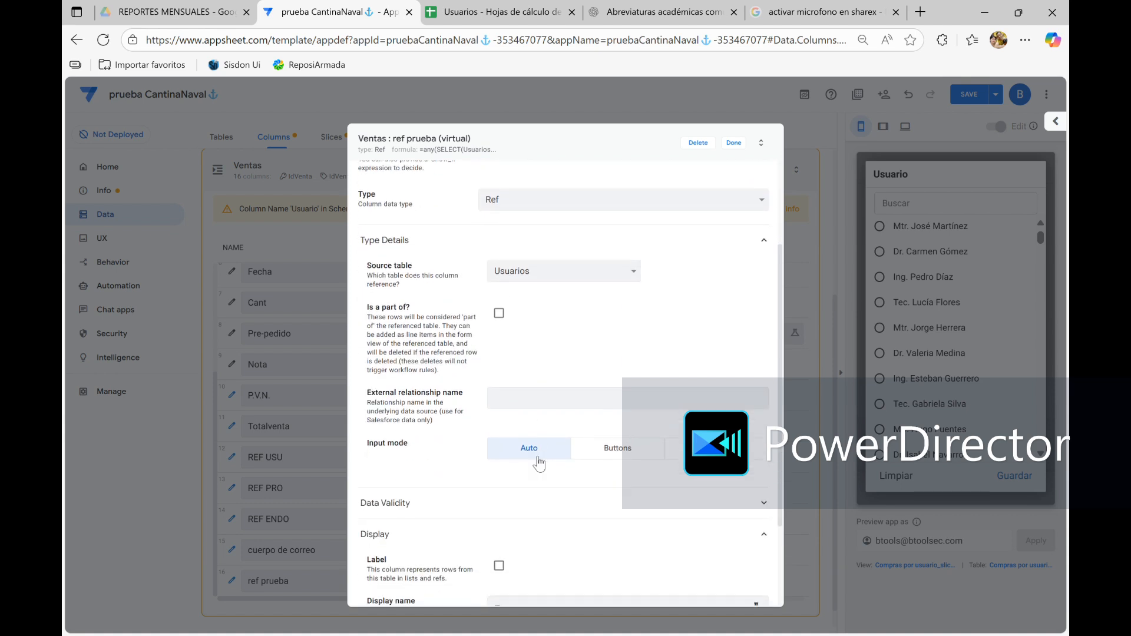
{"action": "scroll", "coordinate": [539, 462], "scroll_direction": "up", "scroll_amount": 3}
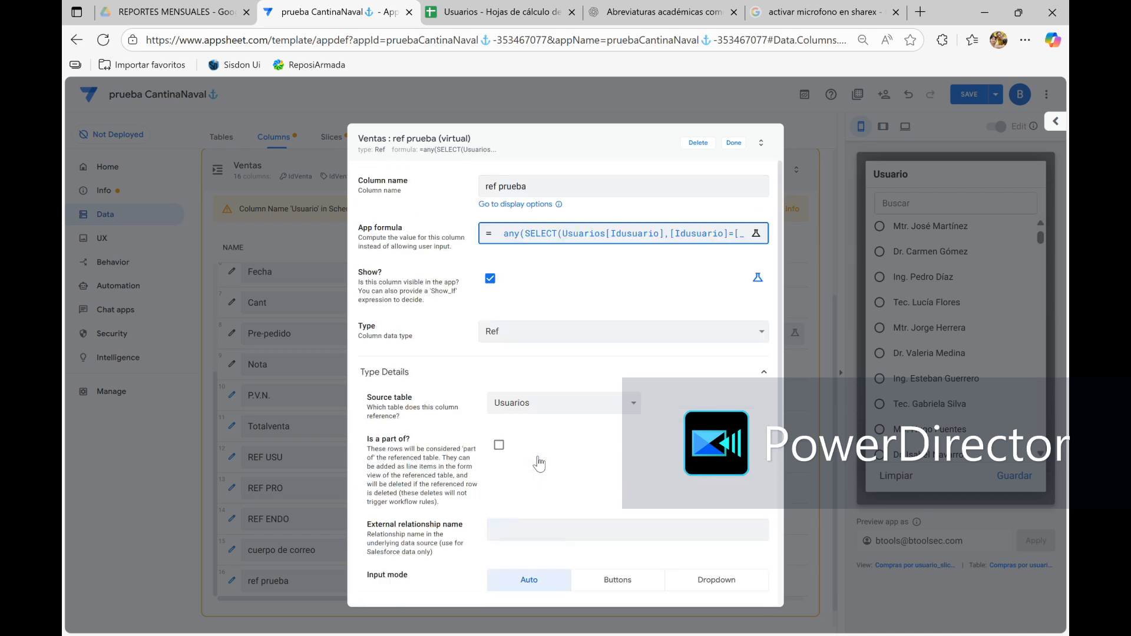
{"action": "left_click", "coordinate": [734, 143]}
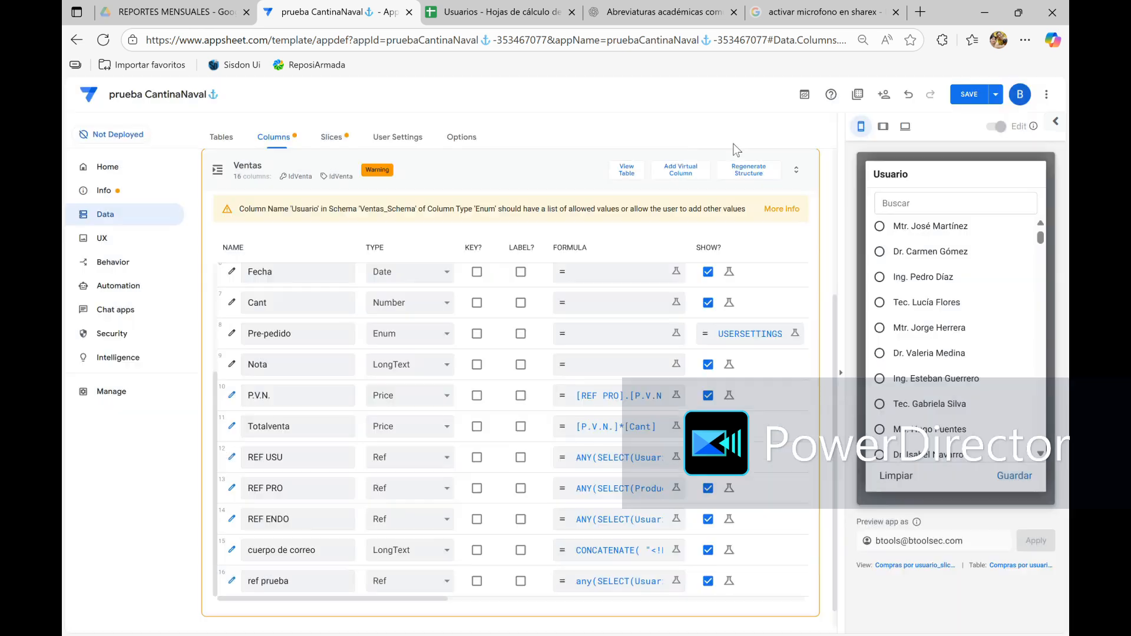
{"action": "left_click", "coordinate": [970, 96]}
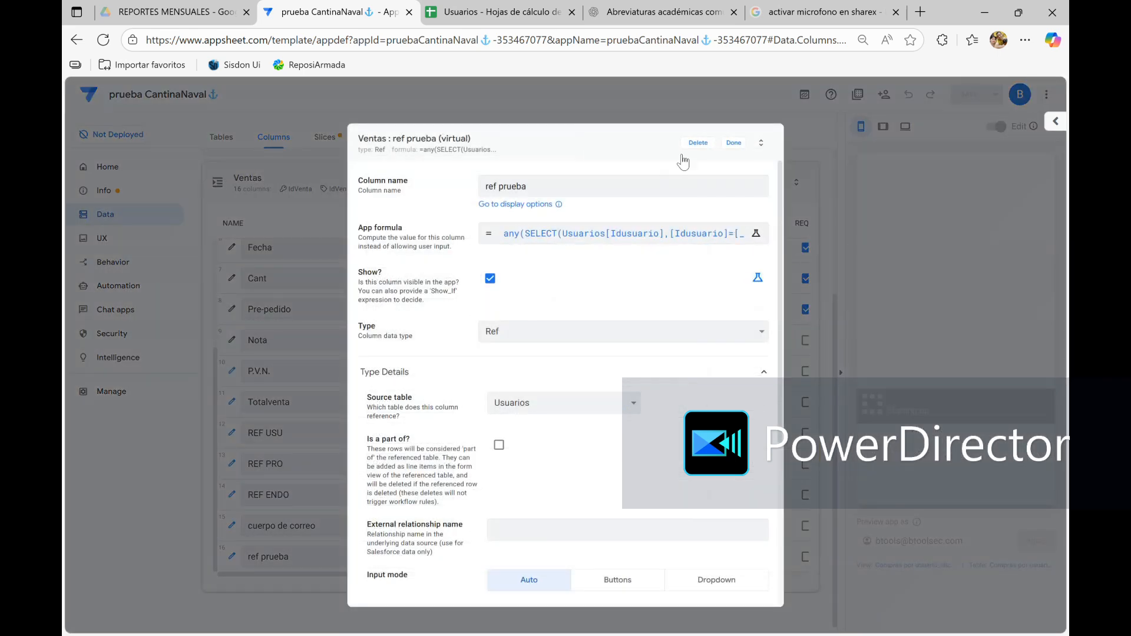
{"action": "left_click", "coordinate": [731, 147]}
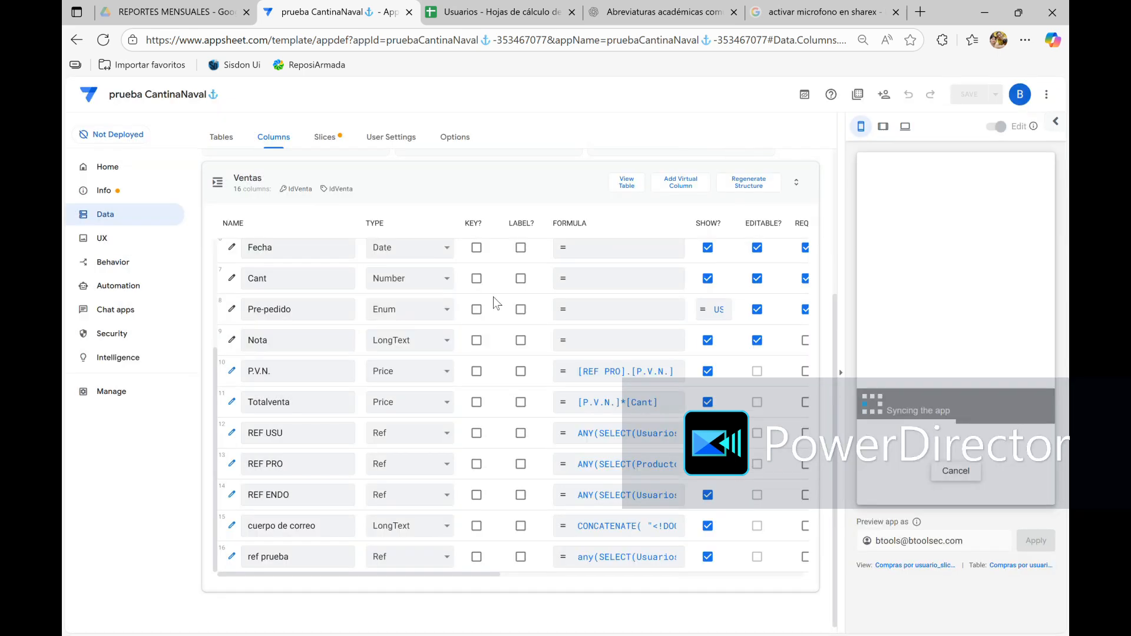
Inspect the settings of the Related Ventas By ref prueba column in the Usuarios table and review the table's other columns
{"action": "left_click", "coordinate": [401, 191]}
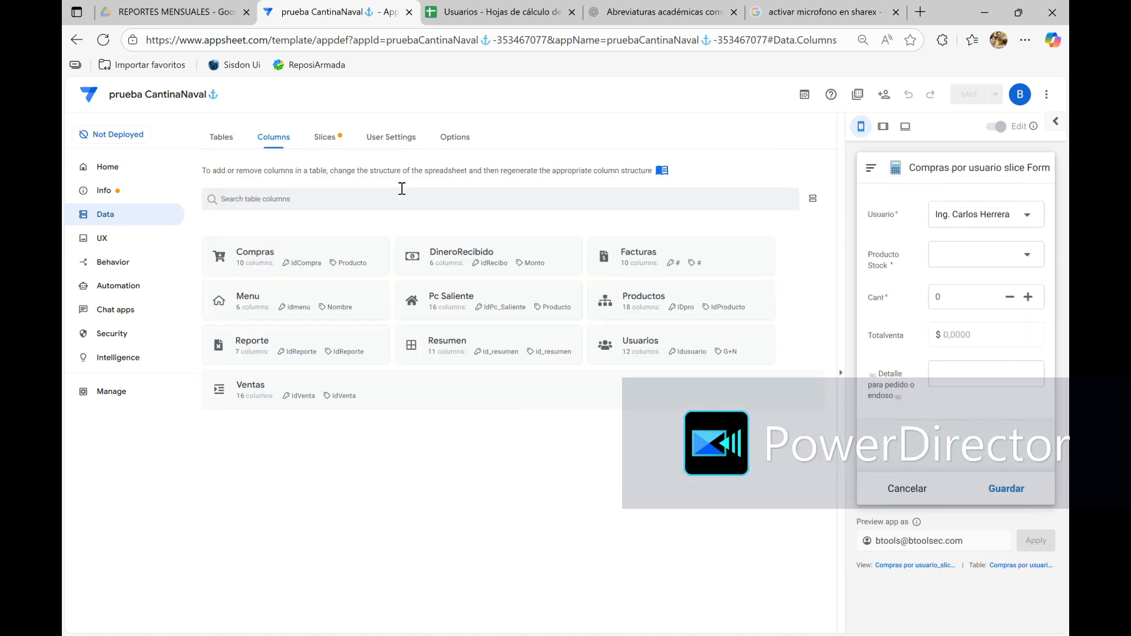
{"action": "left_click", "coordinate": [606, 354]}
{"action": "scroll", "coordinate": [374, 481], "scroll_direction": "down", "scroll_amount": 1}
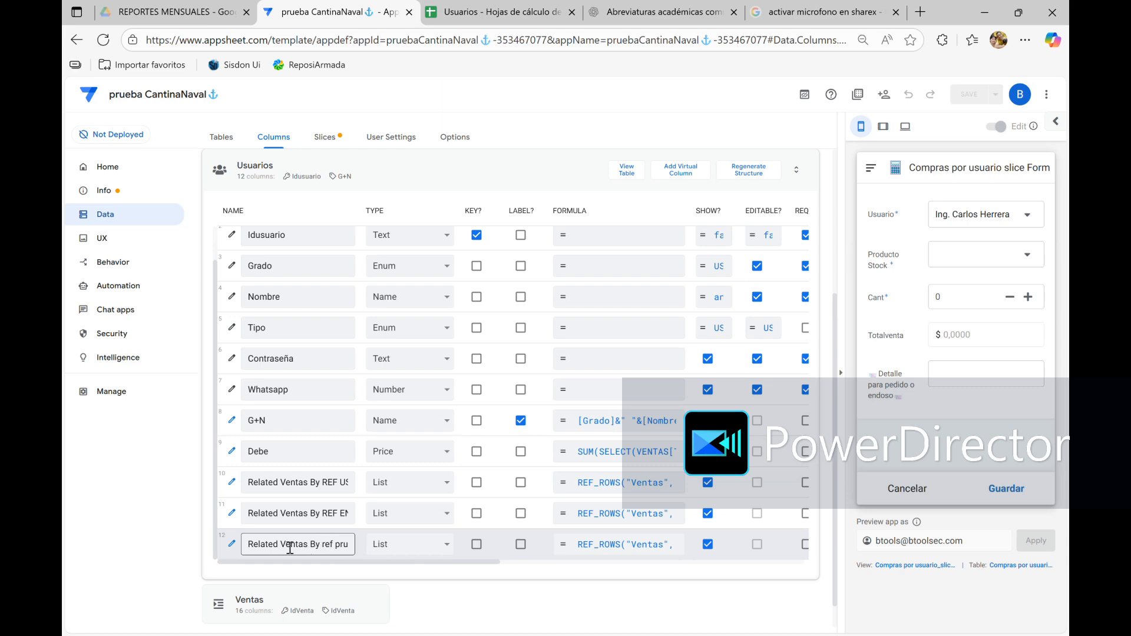
{"action": "left_click", "coordinate": [231, 544]}
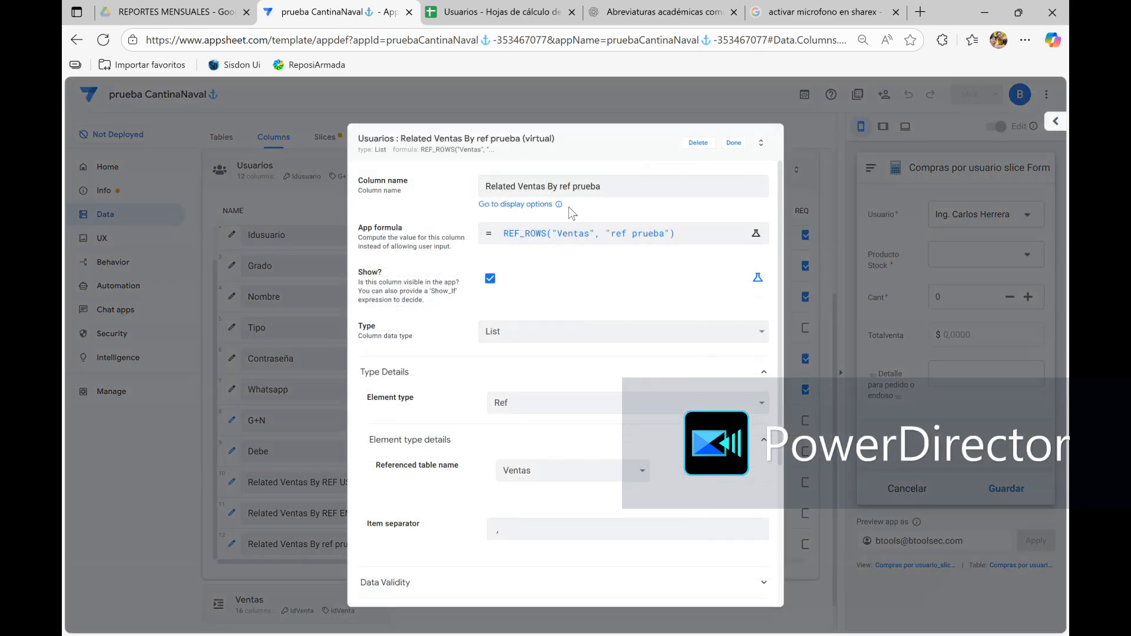
{"action": "left_click", "coordinate": [733, 144]}
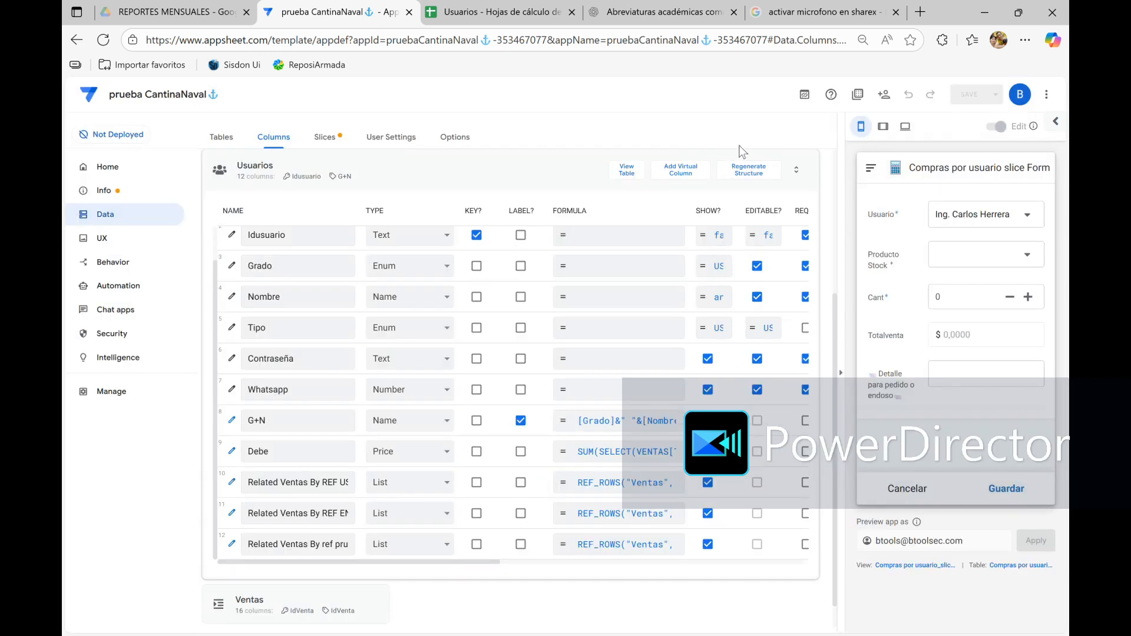
{"action": "scroll", "coordinate": [379, 298], "scroll_direction": "up", "scroll_amount": 1}
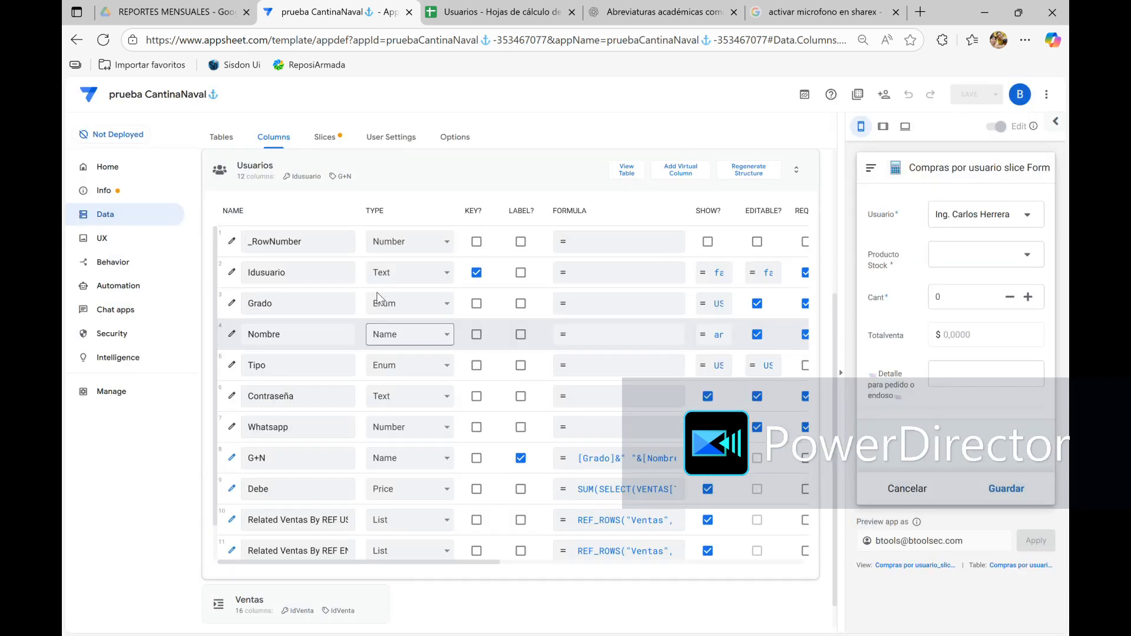
{"action": "scroll", "coordinate": [500, 424], "scroll_direction": "down", "scroll_amount": 1}
{"action": "scroll", "coordinate": [500, 424], "scroll_direction": "up", "scroll_amount": 1}
{"action": "scroll", "coordinate": [498, 418], "scroll_direction": "down", "scroll_amount": 1}
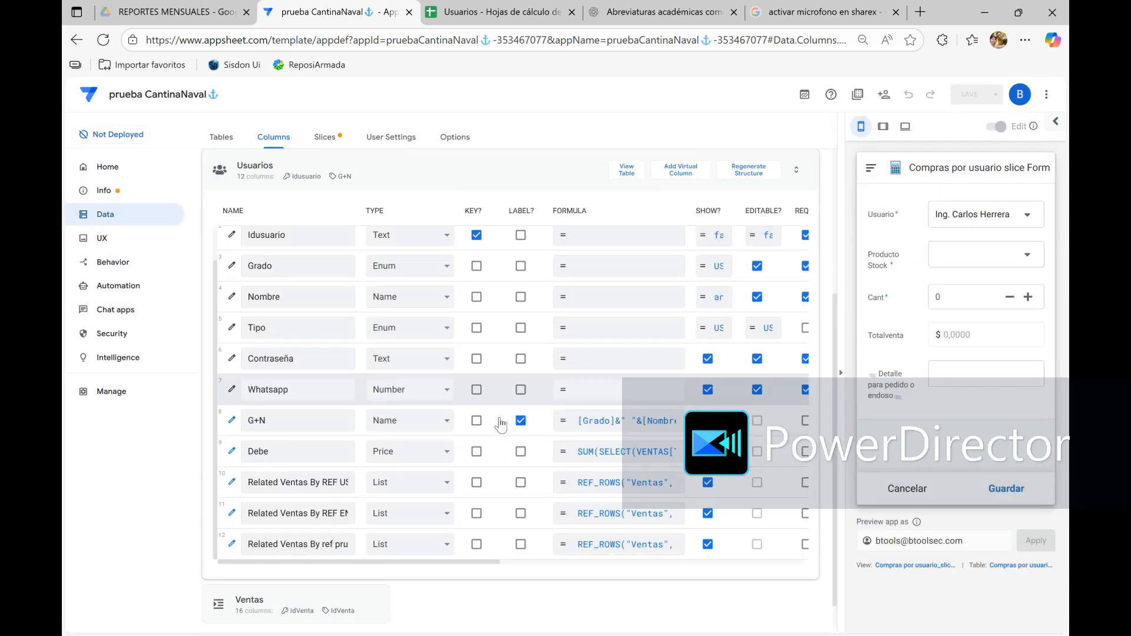
Return to the Ventas table's columns and check the Usuario choices in the preview form without changing the selection
{"action": "left_click", "coordinate": [433, 165]}
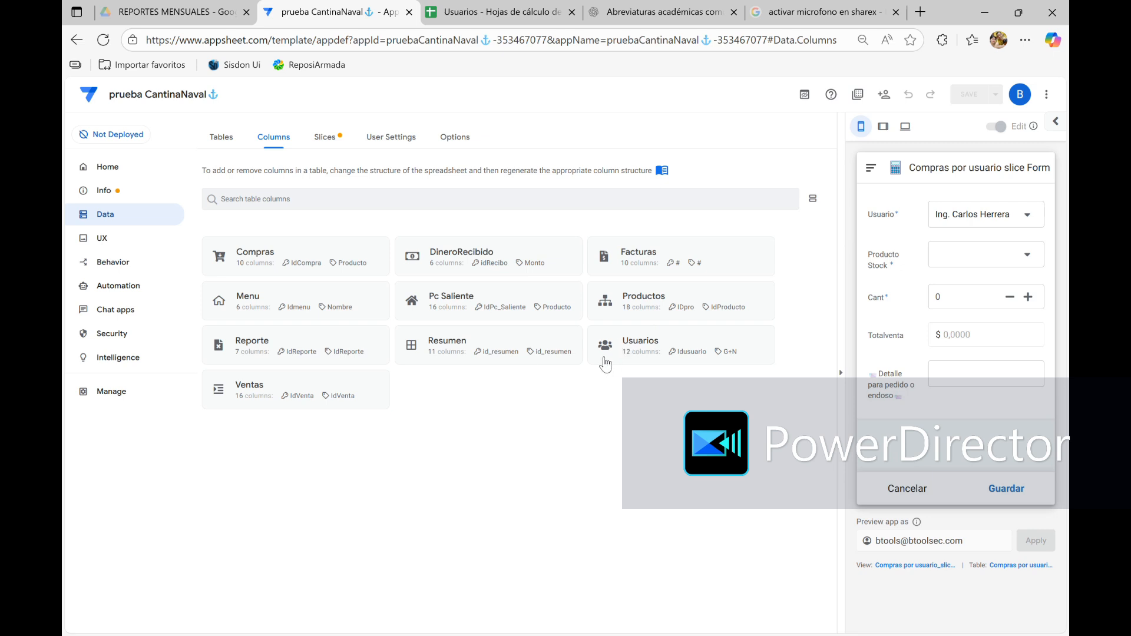
{"action": "left_click", "coordinate": [254, 392]}
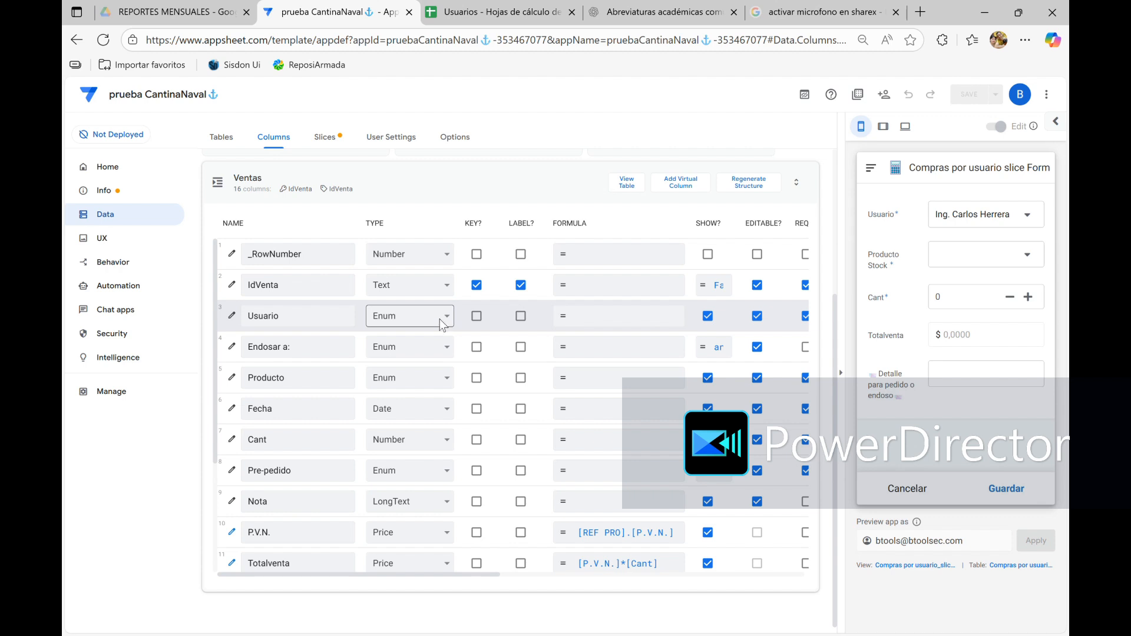
{"action": "left_click", "coordinate": [1024, 215]}
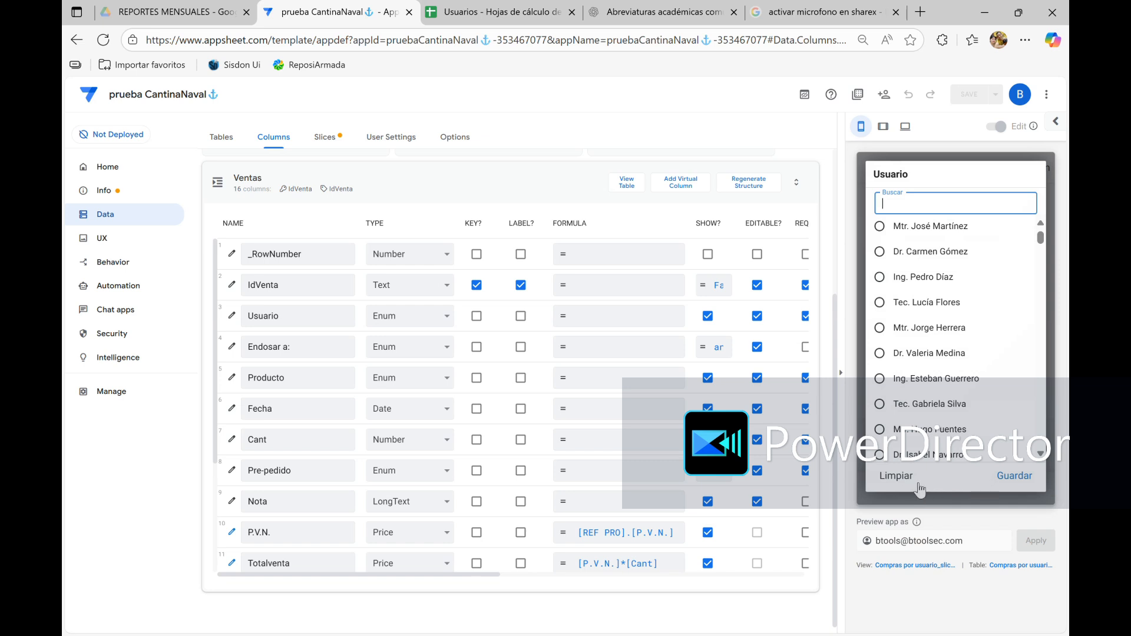
{"action": "left_click", "coordinate": [956, 500]}
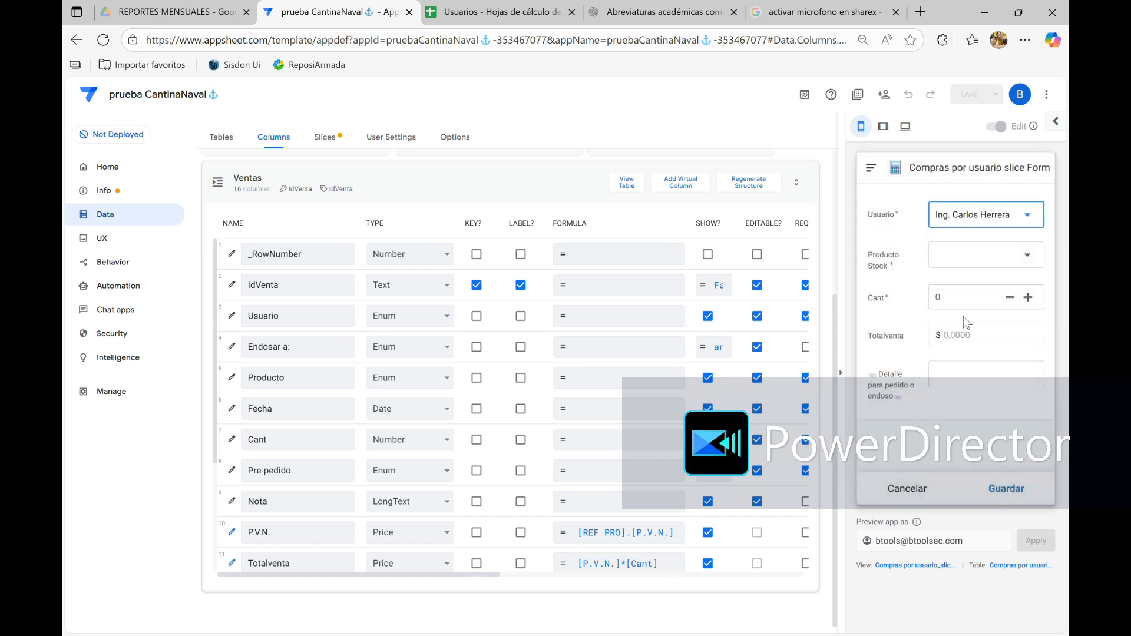